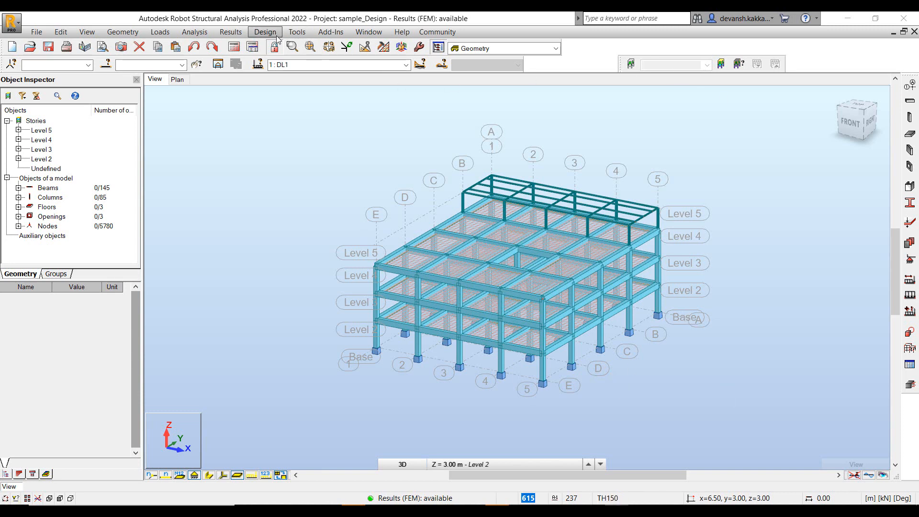
Step: Switch the workspace layout to the RC Design one for required reinforcement of RC members
{"action": "left_click", "coordinate": [265, 31]}
{"action": "left_click", "coordinate": [508, 47]}
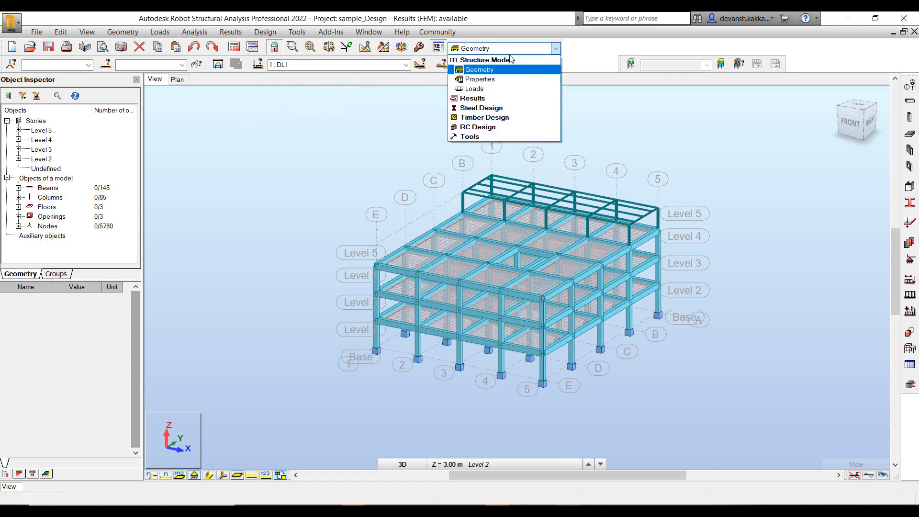
{"action": "left_click", "coordinate": [499, 127]}
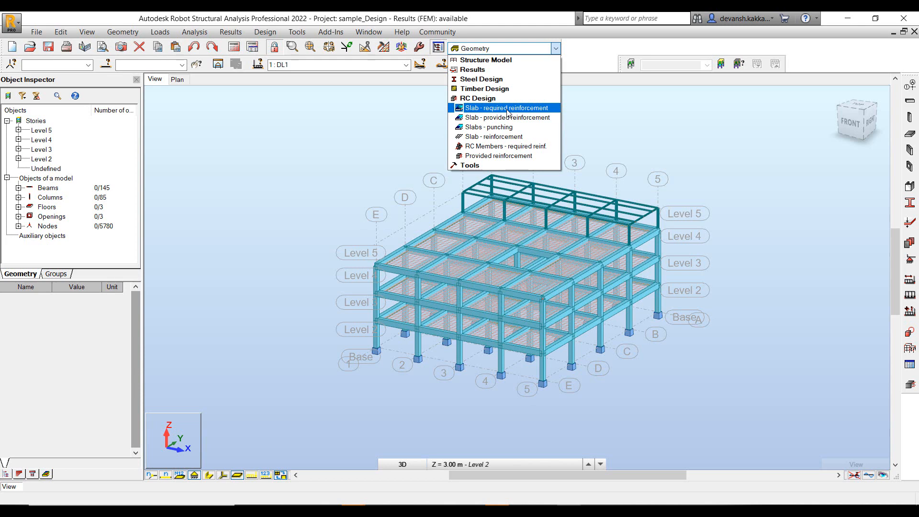
{"action": "left_click", "coordinate": [488, 151]}
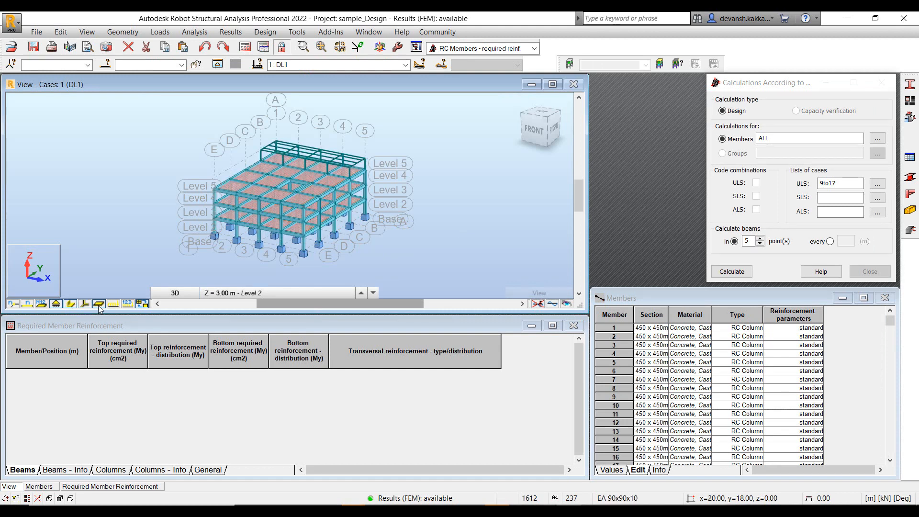
{"action": "scroll", "coordinate": [396, 223], "scroll_direction": "up", "scroll_amount": 2}
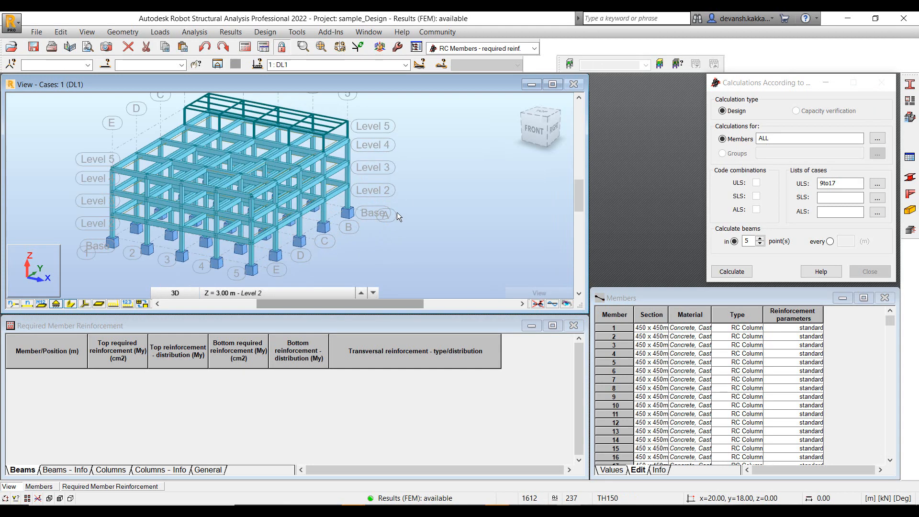
{"action": "middle_click_drag", "start_coordinate": [397, 212], "coordinate": [431, 228]}
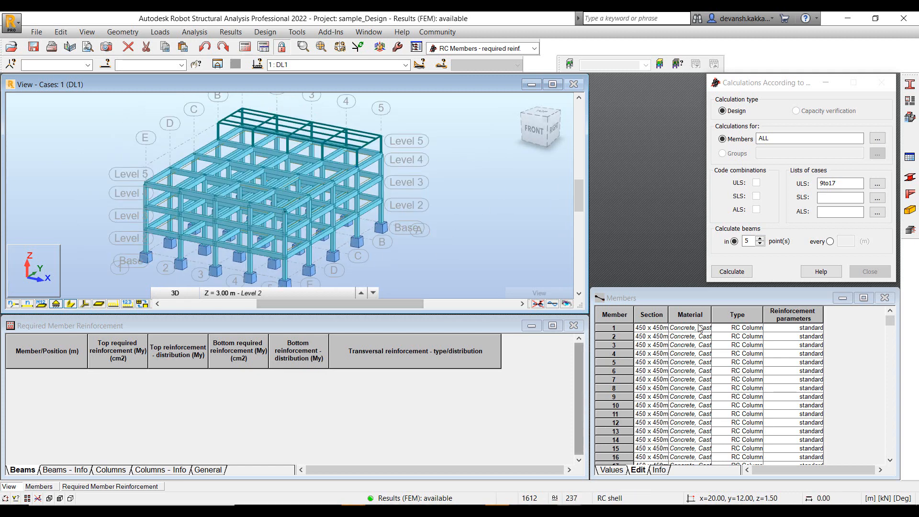
Step: Review the RC Column and RC Beam type definitions in the code parameters for beam/column required reinforcement
{"action": "left_click", "coordinate": [264, 31]}
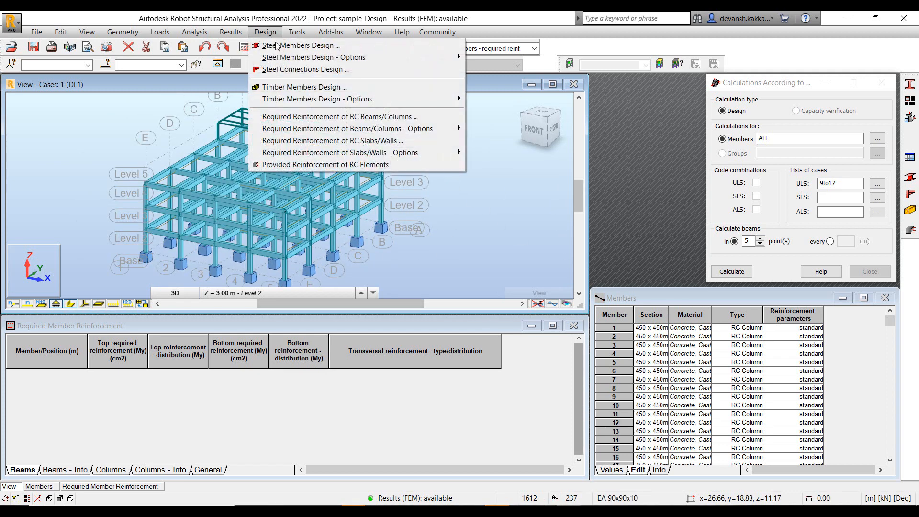
{"action": "mouse_move", "coordinate": [431, 129]}
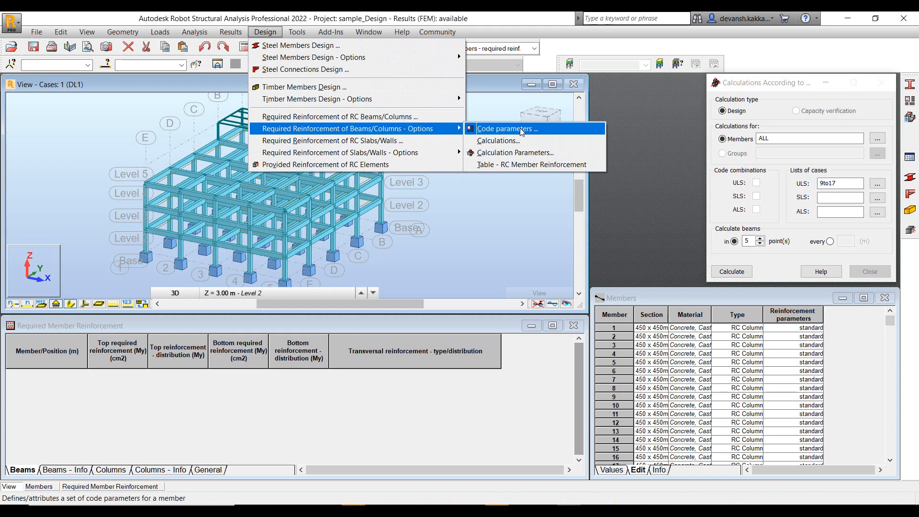
{"action": "left_click", "coordinate": [493, 125]}
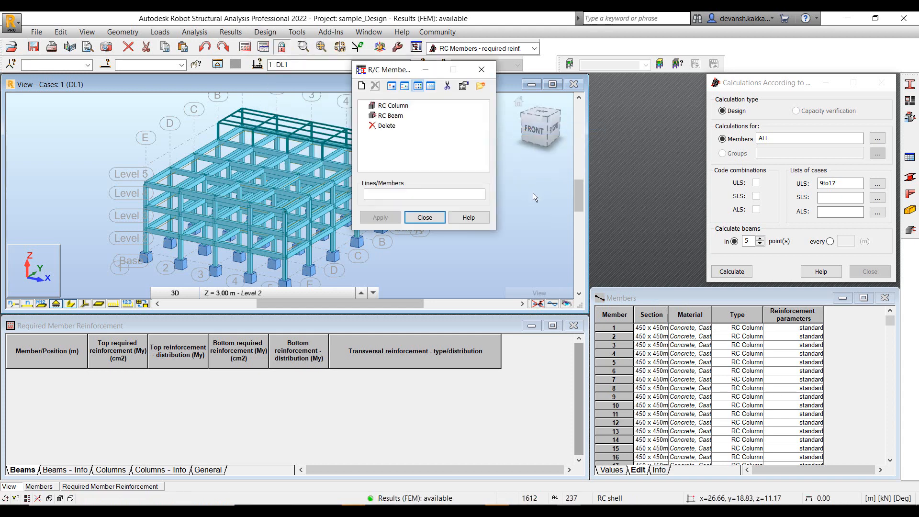
{"action": "double_click", "coordinate": [389, 106]}
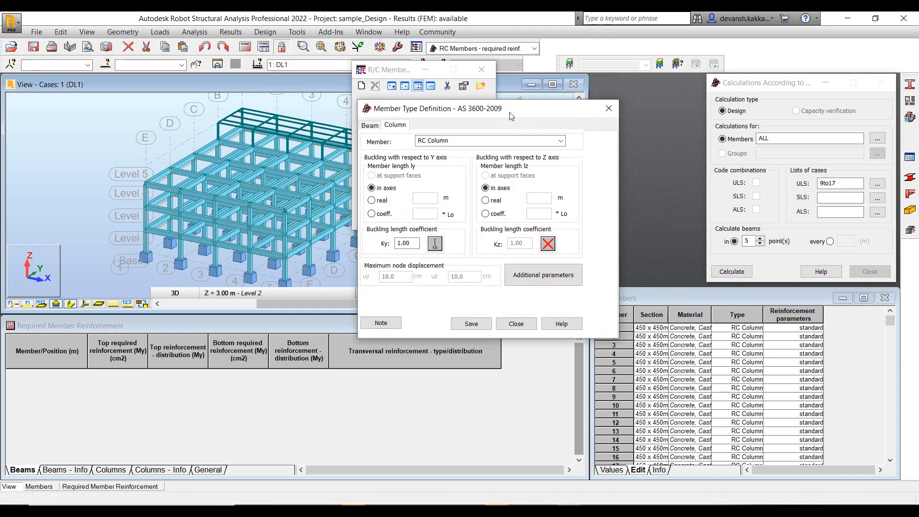
{"action": "left_click", "coordinate": [380, 126]}
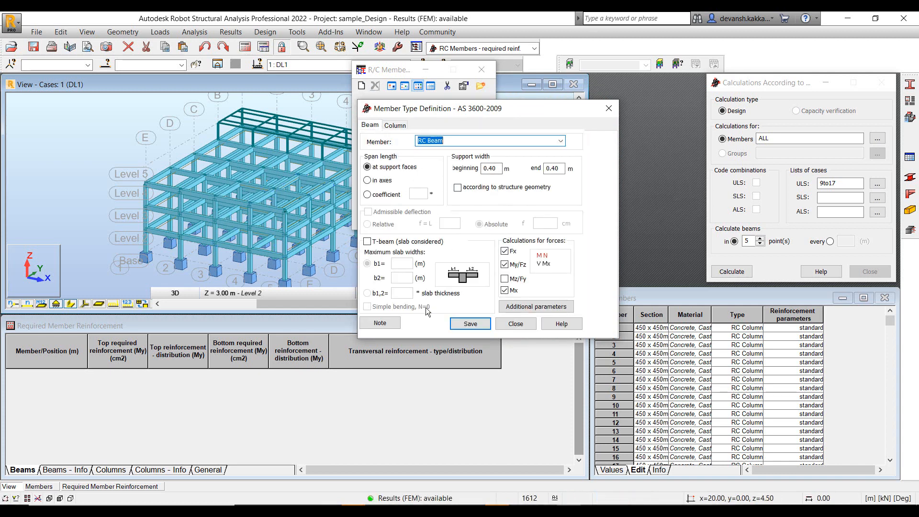
{"action": "left_click", "coordinate": [516, 324]}
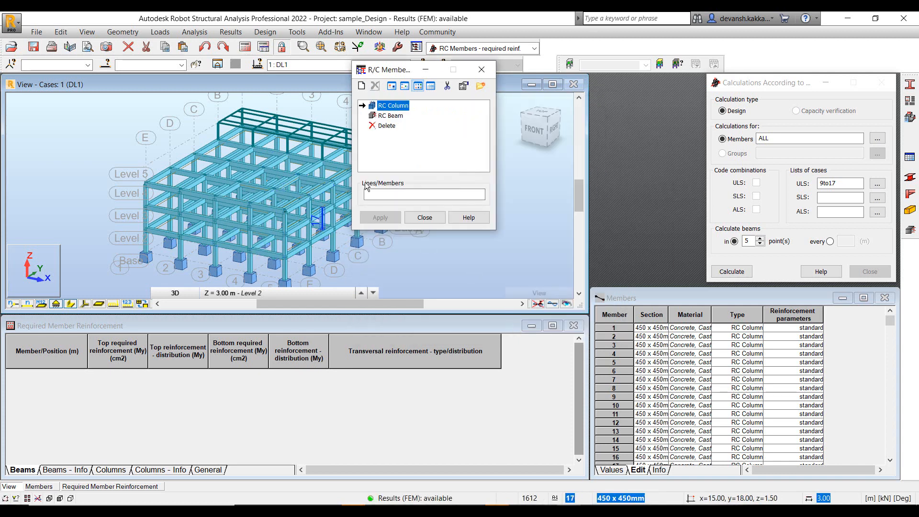
{"action": "left_click", "coordinate": [373, 115]}
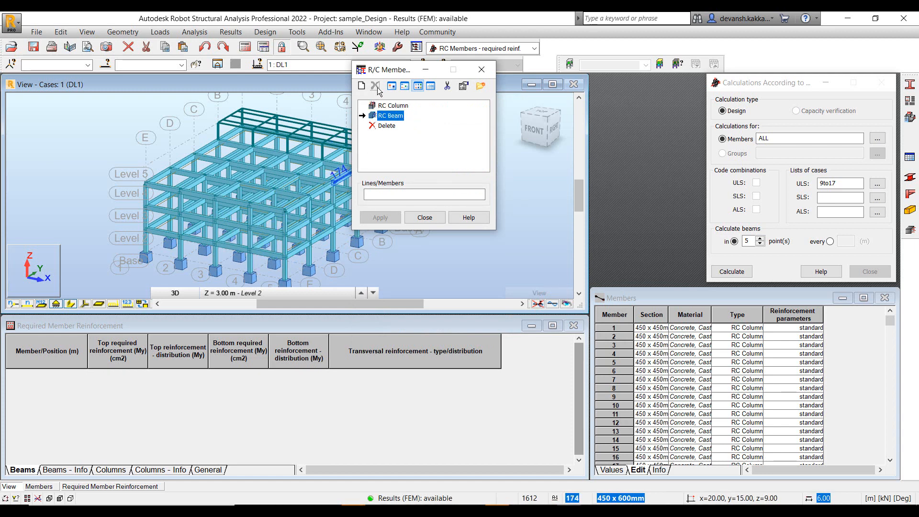
{"action": "left_click", "coordinate": [424, 217]}
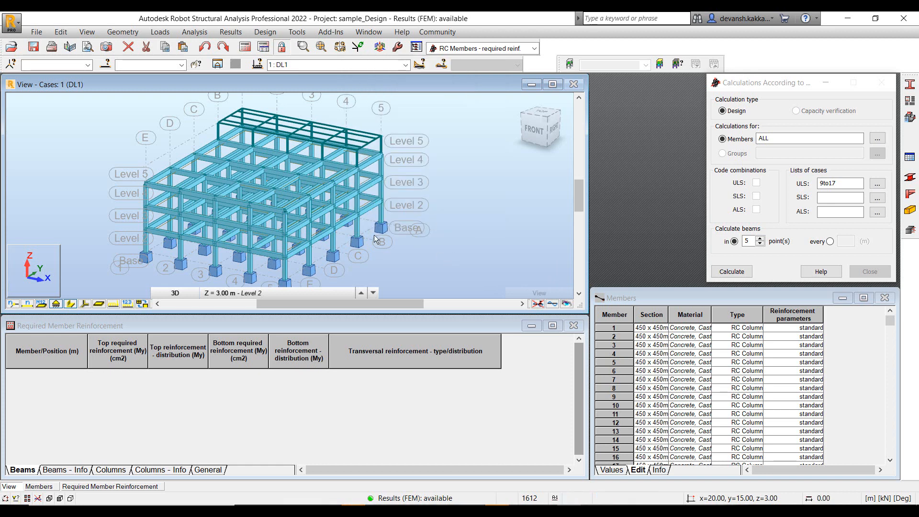
Step: Check the ground-floor corner column at grid E5 and the member types assigned to columns and beams in the Members table
{"action": "left_click", "coordinate": [288, 268]}
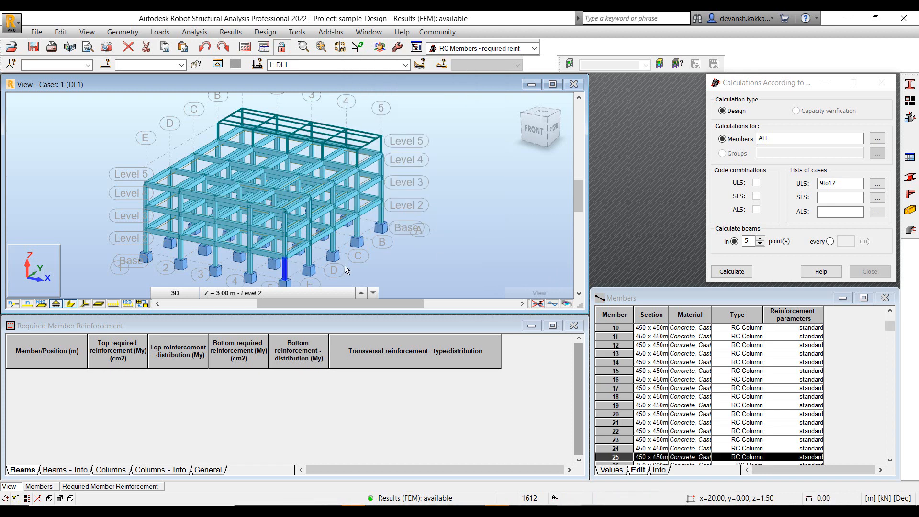
{"action": "left_click", "coordinate": [419, 250]}
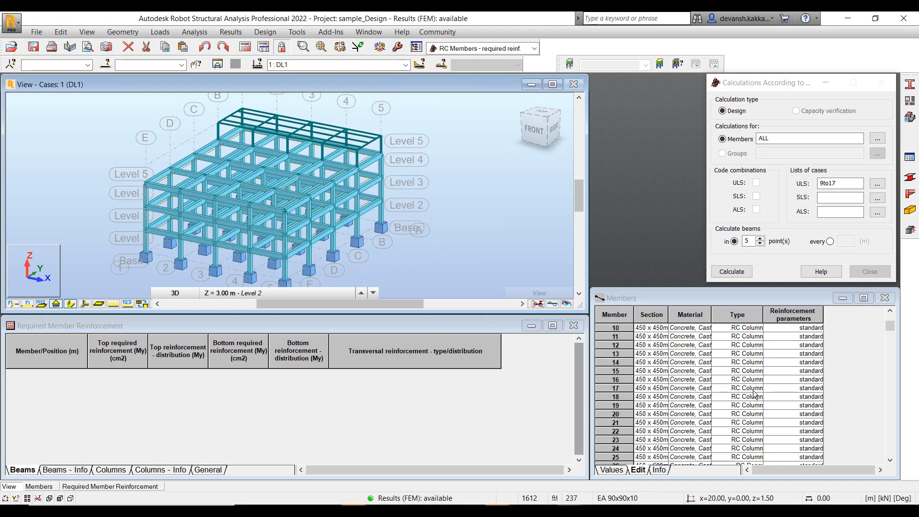
{"action": "scroll", "coordinate": [755, 379], "scroll_direction": "down", "scroll_amount": 11}
{"action": "scroll", "coordinate": [750, 398], "scroll_direction": "up", "scroll_amount": 5}
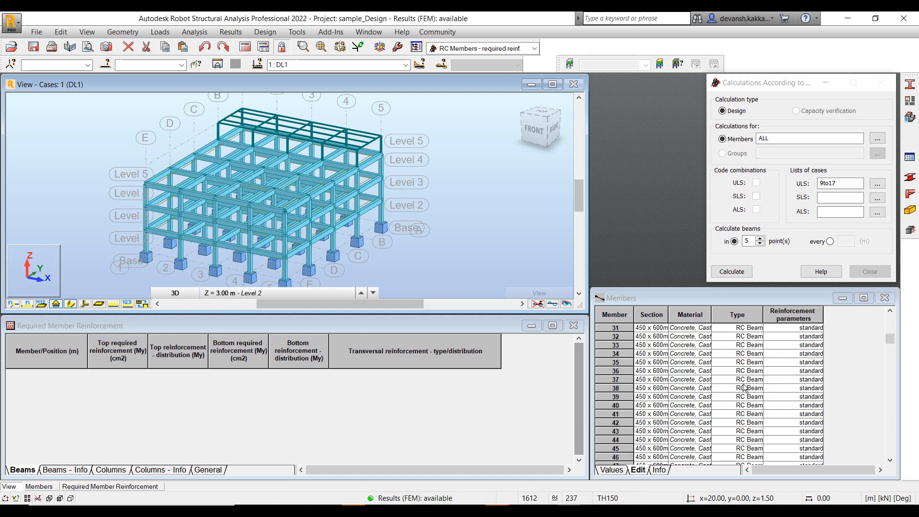
{"action": "scroll", "coordinate": [508, 246], "scroll_direction": "up", "scroll_amount": 1}
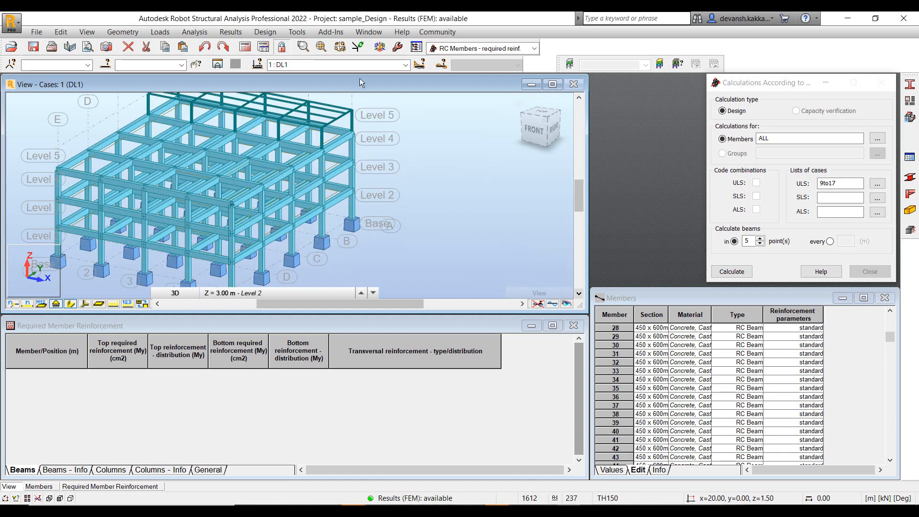
Step: Open the standard calculation parameter set for required reinforcement of beams/columns, accepting the change to the structure data
{"action": "left_click", "coordinate": [265, 32]}
{"action": "mouse_move", "coordinate": [363, 152]}
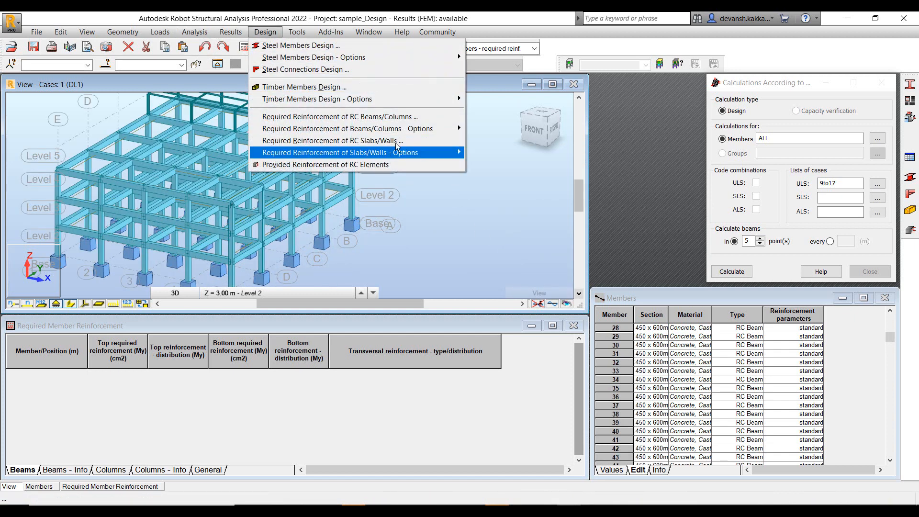
{"action": "mouse_move", "coordinate": [383, 128]}
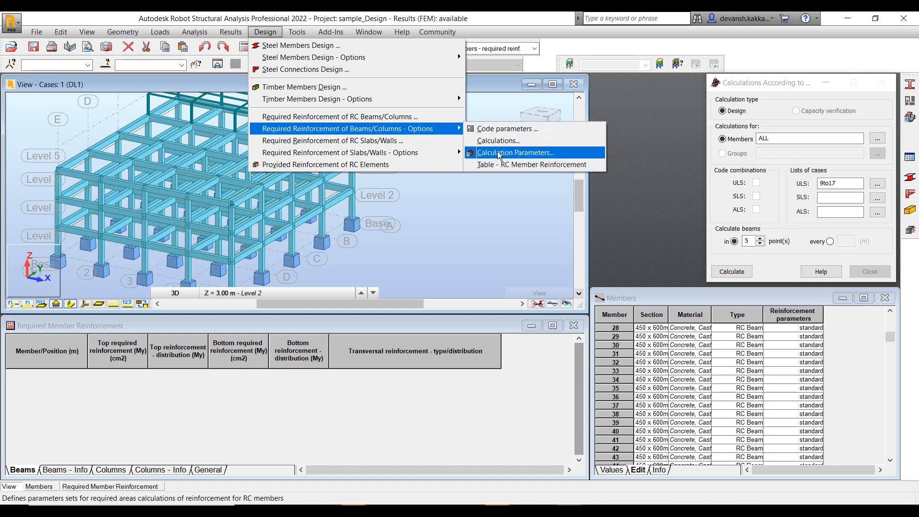
{"action": "left_click", "coordinate": [498, 154]}
{"action": "double_click", "coordinate": [389, 116]}
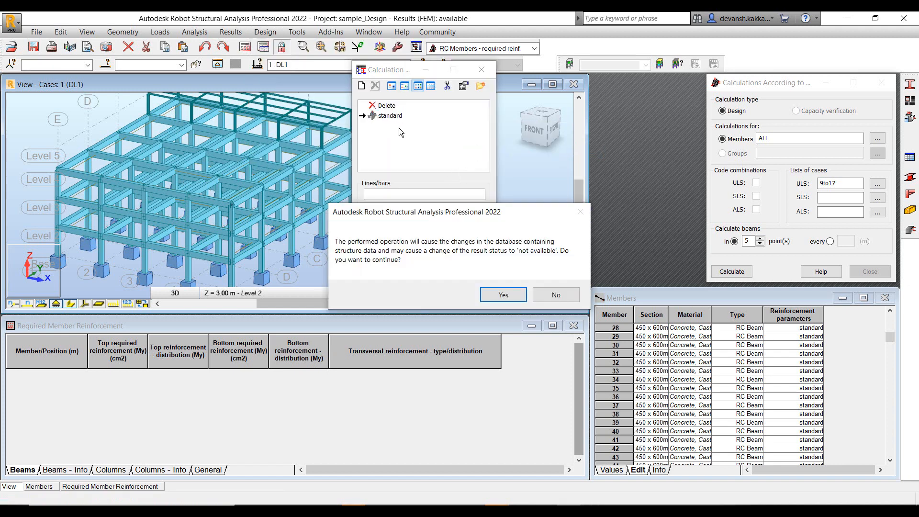
{"action": "left_click", "coordinate": [516, 287]}
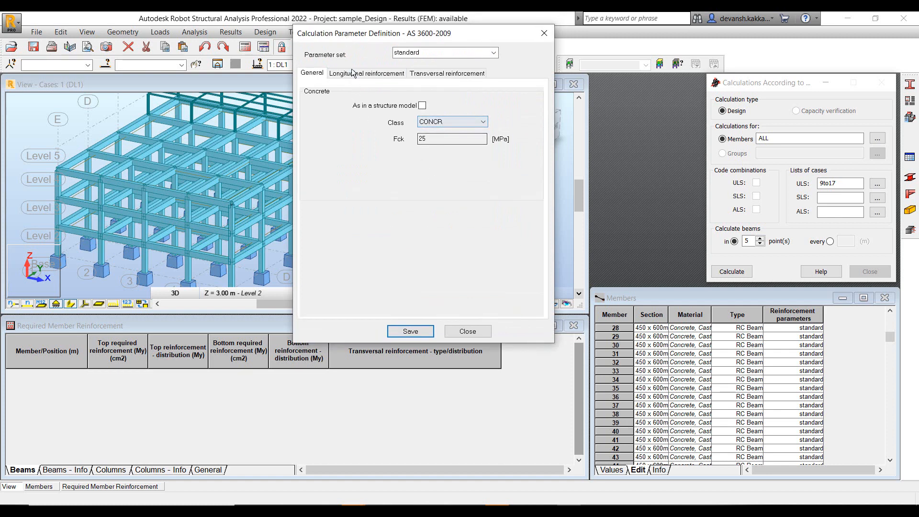
Step: Review the longitudinal reinforcement settings and the available top bar diameters in the standard parameter set
{"action": "left_click", "coordinate": [353, 73]}
{"action": "left_click", "coordinate": [433, 194]}
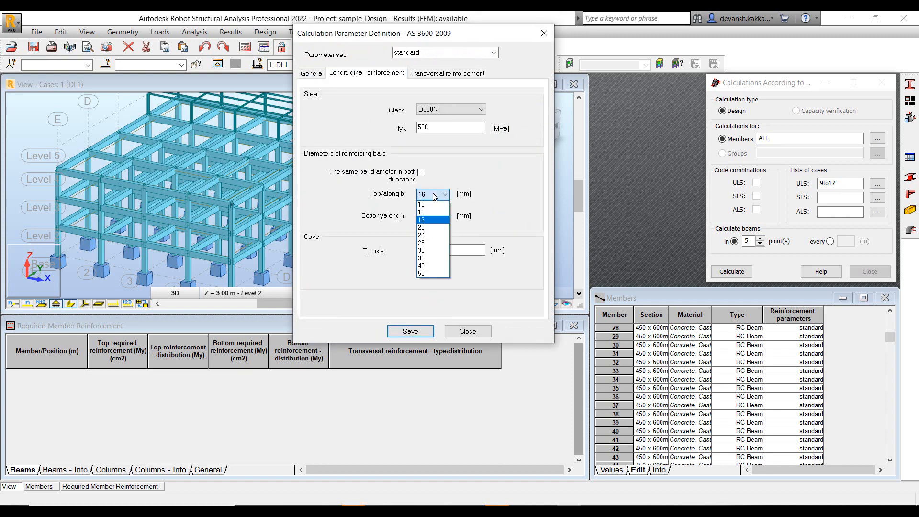
{"action": "left_click", "coordinate": [433, 194]}
{"action": "left_click", "coordinate": [433, 195]}
{"action": "left_click", "coordinate": [434, 229]}
Step: Set the transversal reinforcement to steel class D500L with 8.55 mm stirrups and save the standard parameter set
{"action": "left_click", "coordinate": [433, 74]}
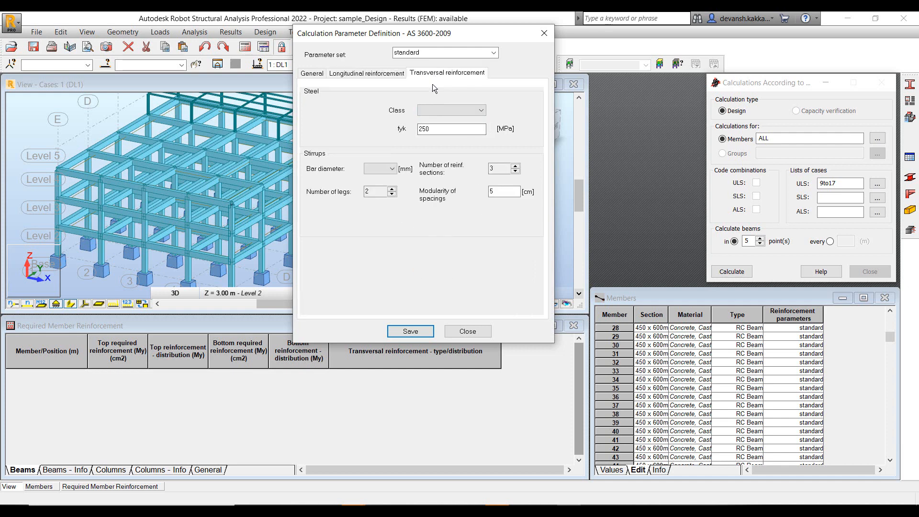
{"action": "left_click", "coordinate": [454, 110]}
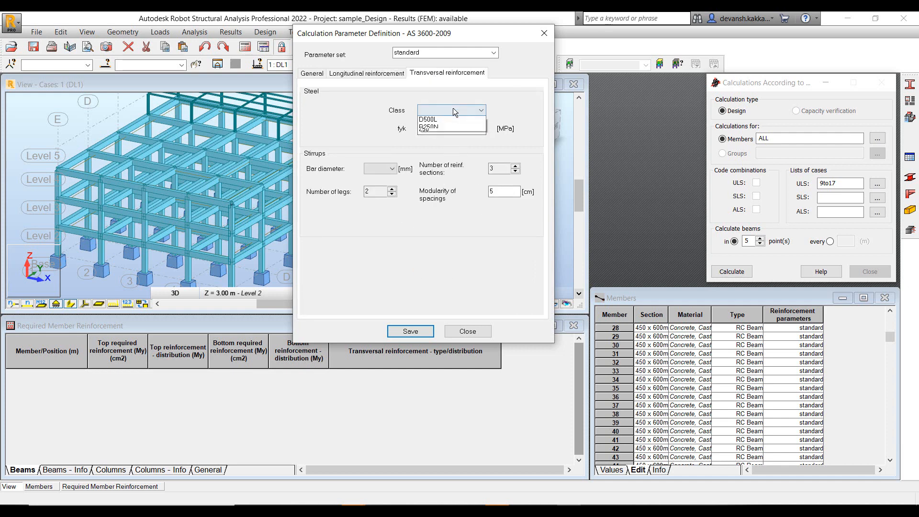
{"action": "left_click", "coordinate": [447, 121]}
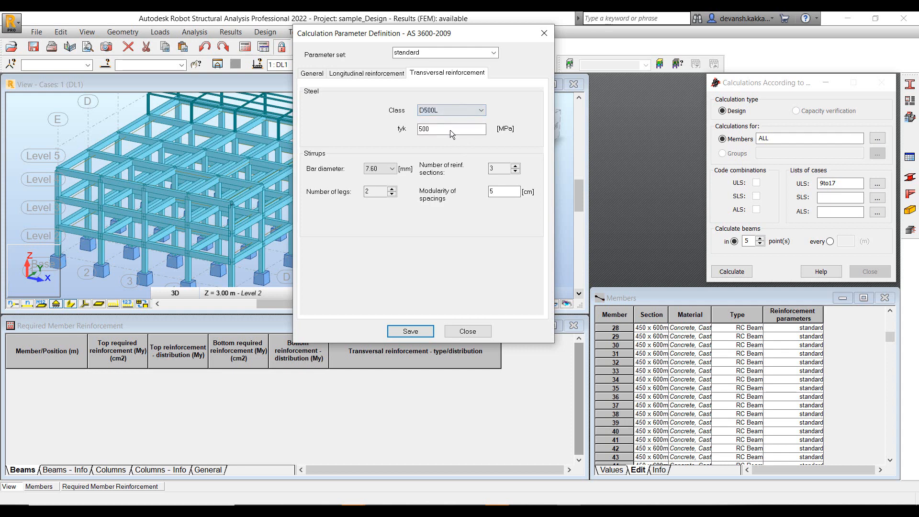
{"action": "left_click", "coordinate": [389, 169]}
{"action": "left_click", "coordinate": [380, 217]}
{"action": "left_click", "coordinate": [421, 331]}
{"action": "left_click", "coordinate": [456, 218]}
Step: Name a new calculation parameter set standard2, based on the standard set
{"action": "left_click", "coordinate": [319, 76]}
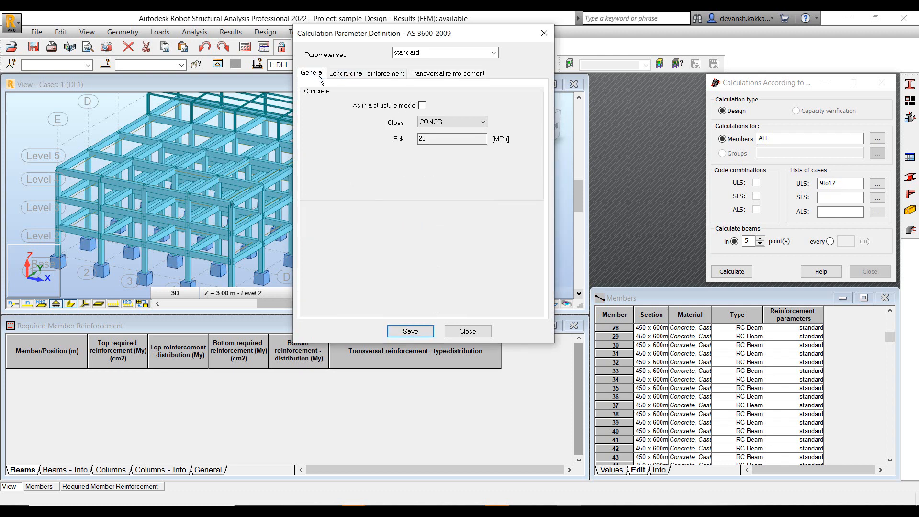
{"action": "double_click", "coordinate": [471, 53]}
{"action": "left_click", "coordinate": [471, 53]}
{"action": "double_click", "coordinate": [471, 53]}
{"action": "left_click", "coordinate": [441, 51]}
{"action": "type", "text": "2"}
Step: Set the top and bottom longitudinal bar diameters of standard2 to 28 mm, check its transversal reinforcement, and store the set
{"action": "left_click", "coordinate": [366, 76]}
{"action": "left_click", "coordinate": [432, 195]}
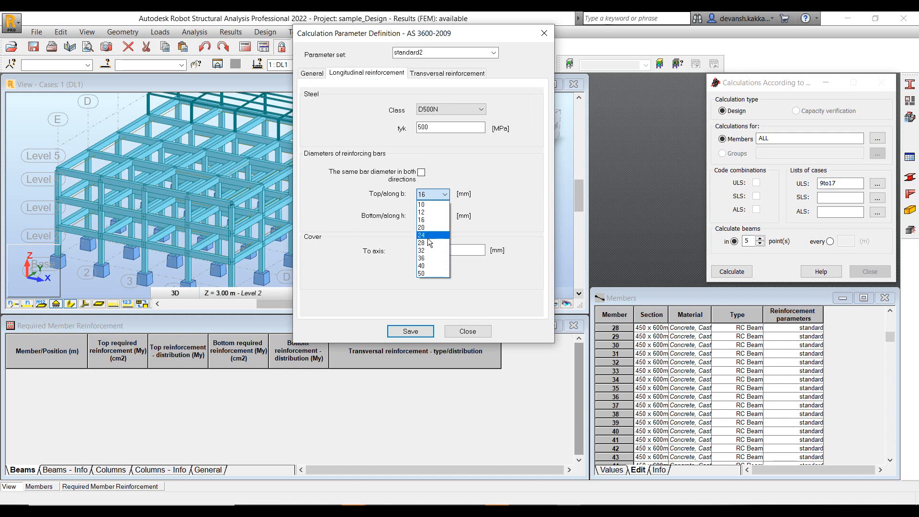
{"action": "left_click", "coordinate": [428, 243]}
{"action": "left_click", "coordinate": [439, 216]}
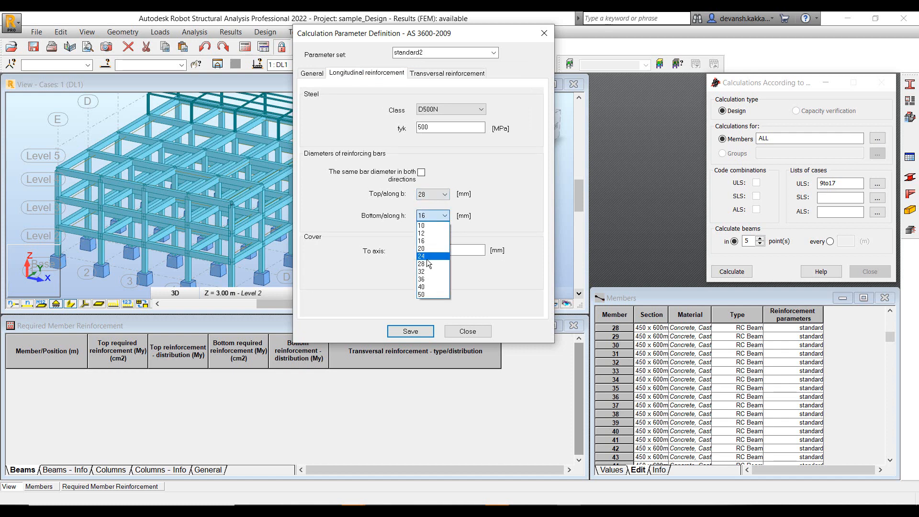
{"action": "left_click", "coordinate": [429, 265]}
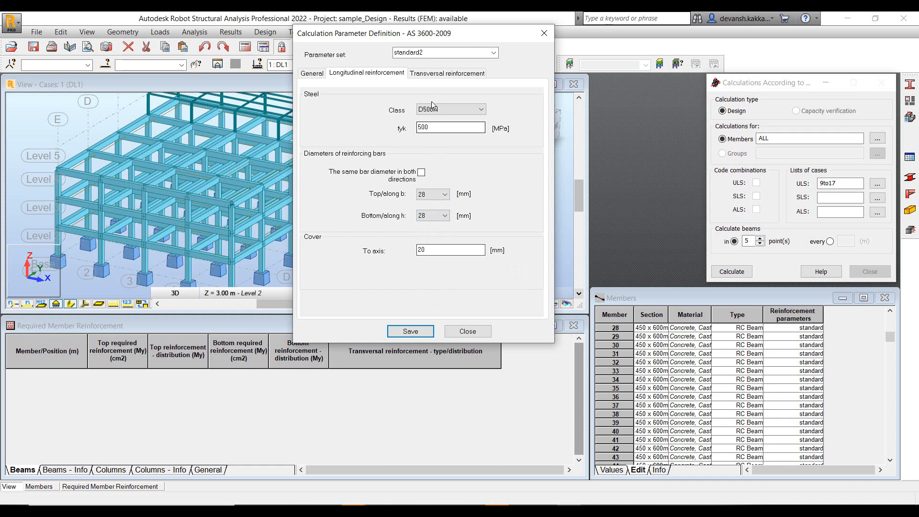
{"action": "left_click", "coordinate": [447, 73]}
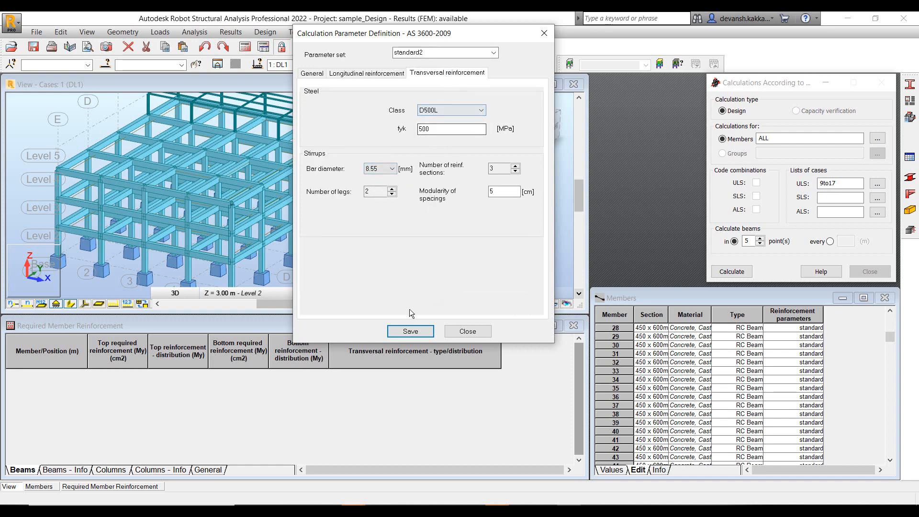
{"action": "left_click", "coordinate": [458, 332]}
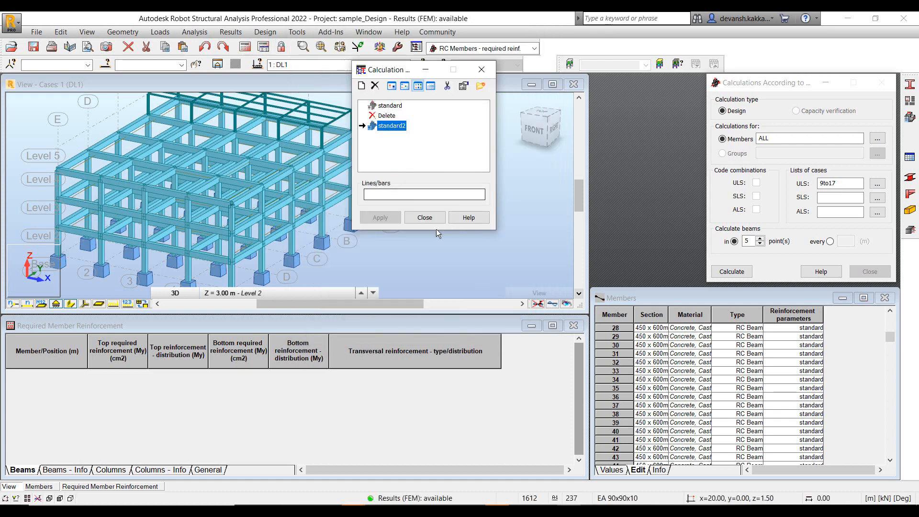
{"action": "left_click", "coordinate": [424, 215]}
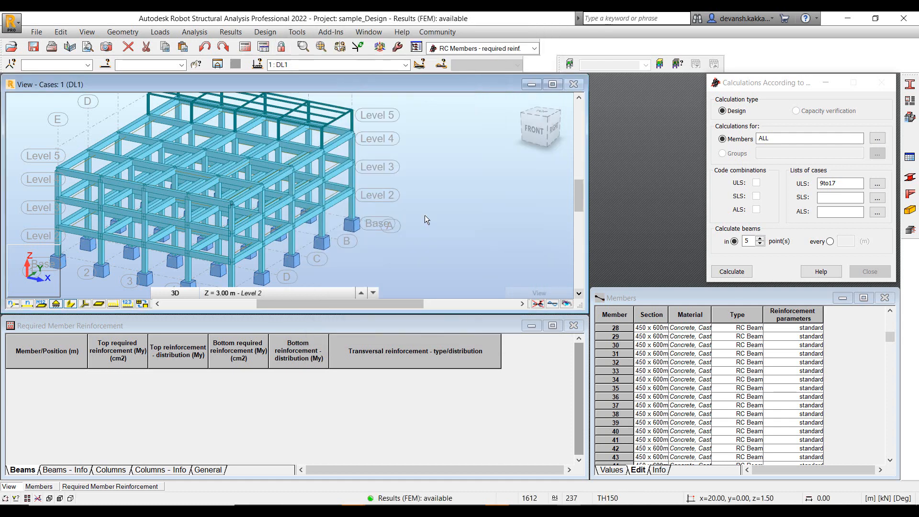
Step: Assign the standard2 calculation parameters to all bars of the building, entering all as the bar selection
{"action": "scroll", "coordinate": [509, 222], "scroll_direction": "down", "scroll_amount": 3}
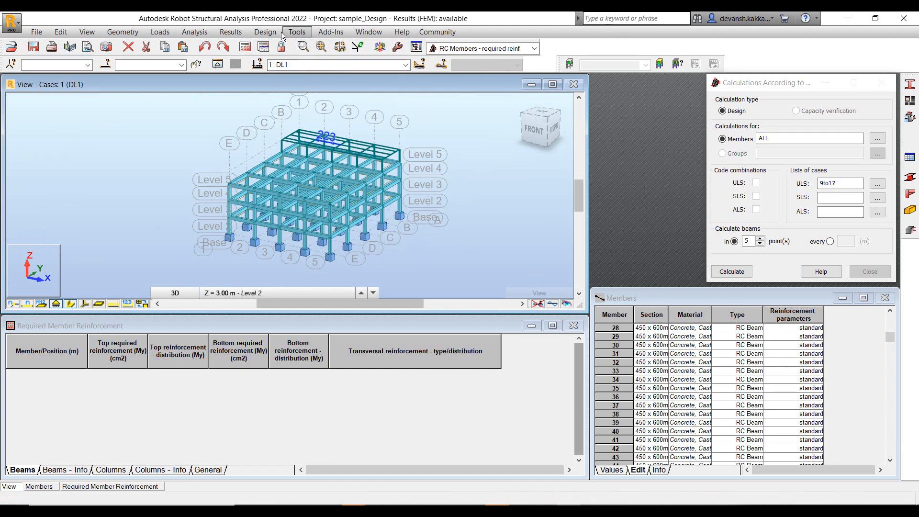
{"action": "left_click", "coordinate": [265, 31]}
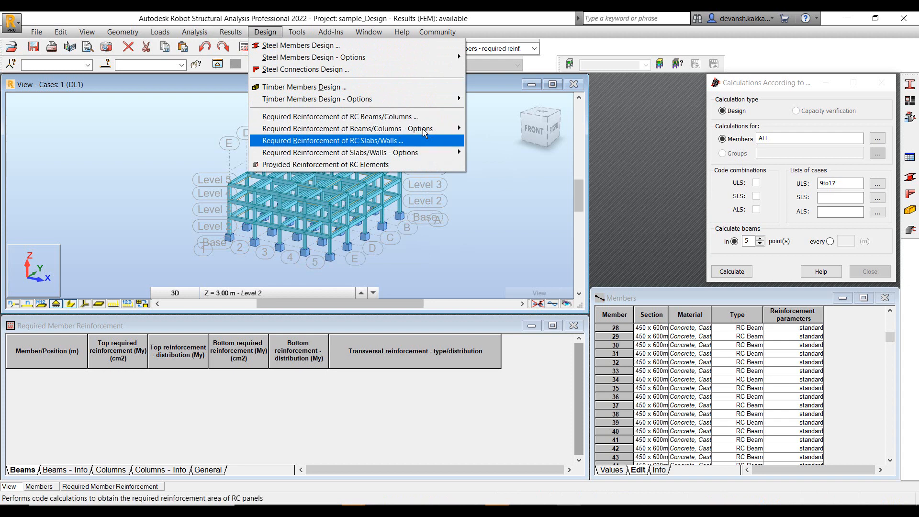
{"action": "mouse_move", "coordinate": [450, 128]}
{"action": "left_click", "coordinate": [525, 153]}
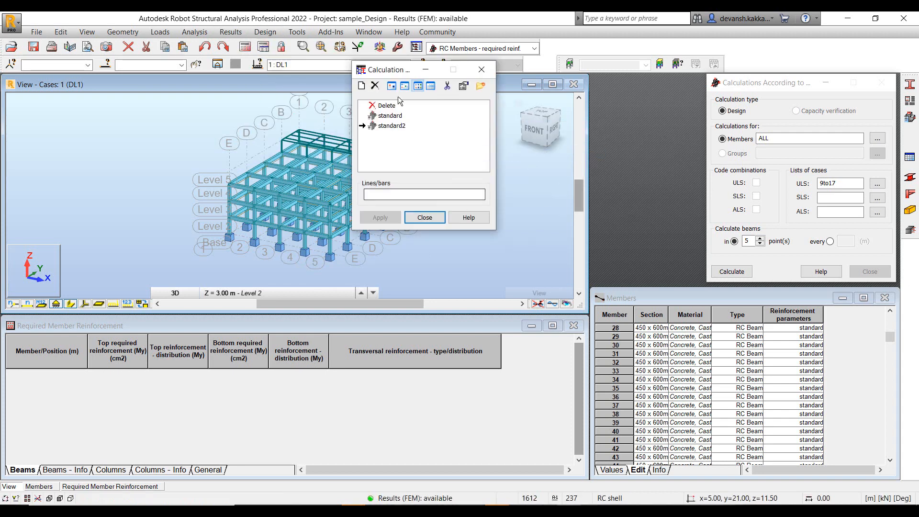
{"action": "left_click_drag", "start_coordinate": [406, 67], "coordinate": [569, 100]}
{"action": "left_click", "coordinate": [571, 237]}
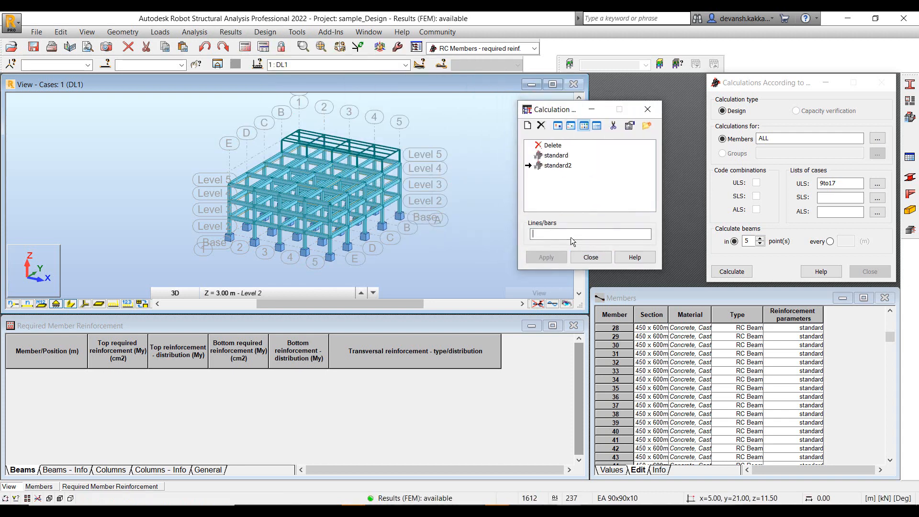
{"action": "type", "text": "all"}
{"action": "left_click", "coordinate": [547, 257]}
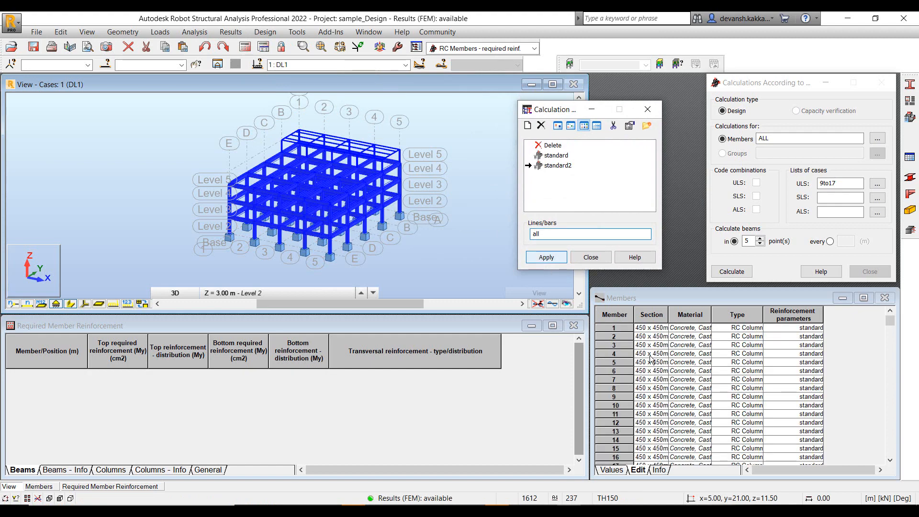
{"action": "left_click", "coordinate": [591, 257]}
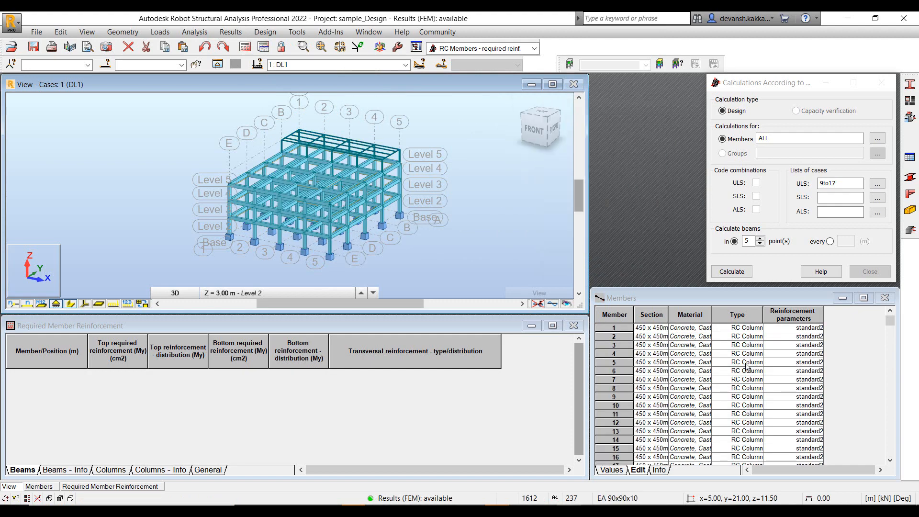
Step: Fill the reinforcement parameters of all rows in the Members table with the standard set
{"action": "left_click", "coordinate": [811, 317]}
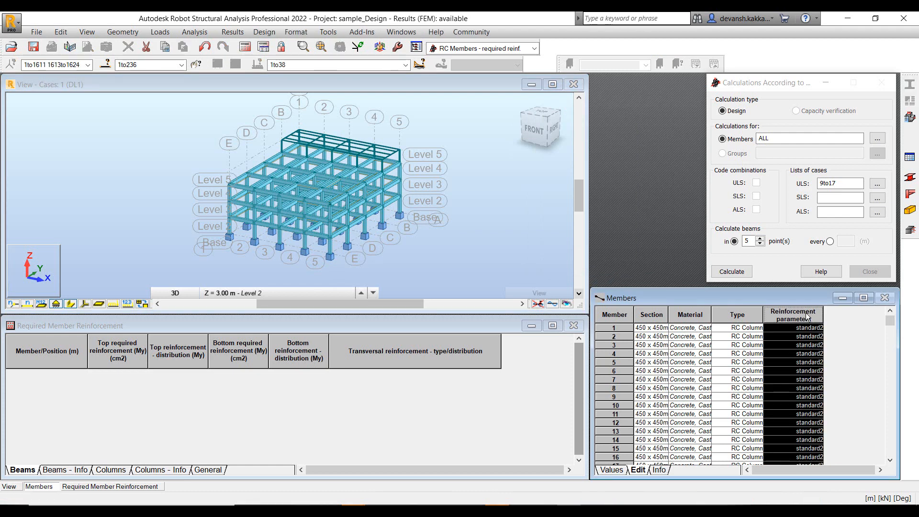
{"action": "right_click", "coordinate": [808, 317]}
{"action": "left_click", "coordinate": [759, 157]}
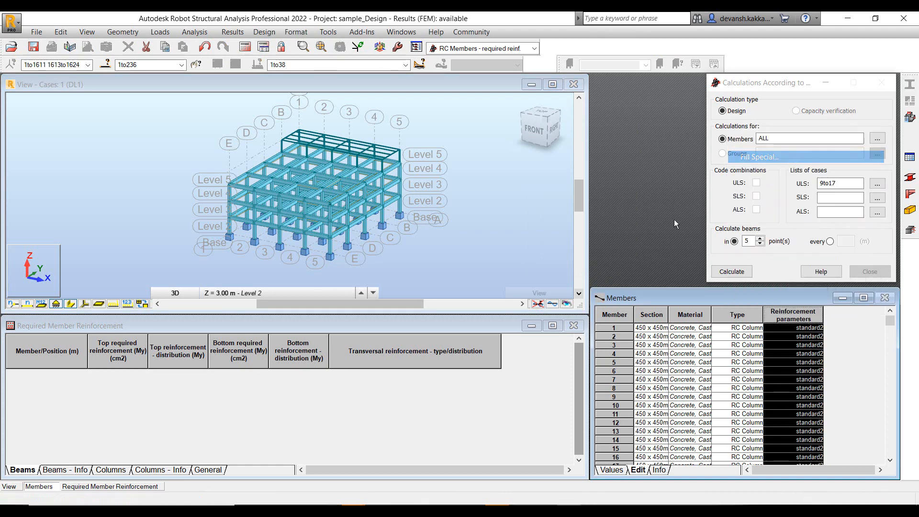
{"action": "left_click", "coordinate": [472, 244]}
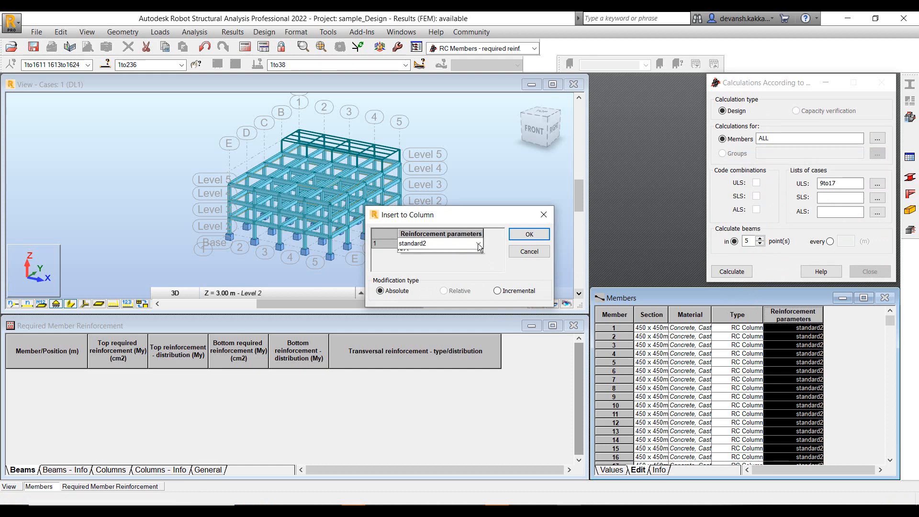
{"action": "left_click", "coordinate": [478, 244]}
{"action": "left_click", "coordinate": [447, 265]}
{"action": "left_click", "coordinate": [530, 235]}
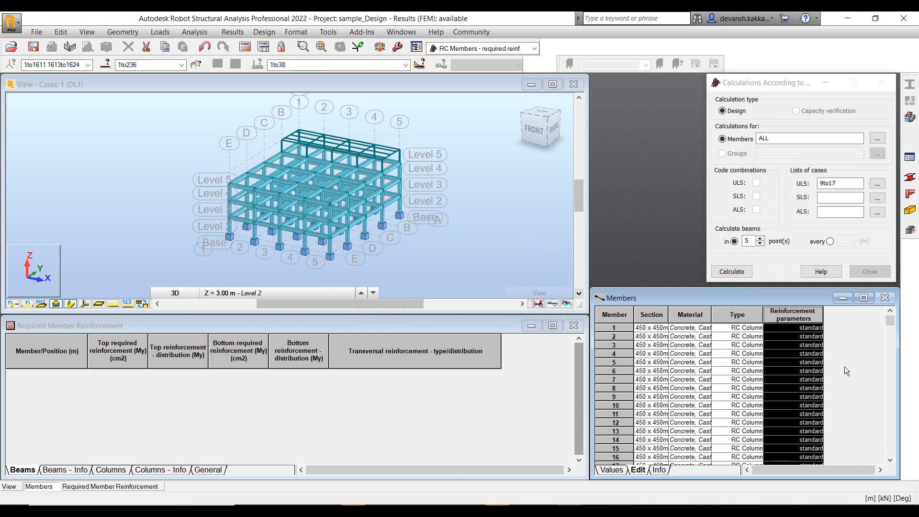
Step: Fill the reinforcement parameters of all rows in the Members table with standard2
{"action": "right_click", "coordinate": [813, 315]}
{"action": "left_click", "coordinate": [778, 157]}
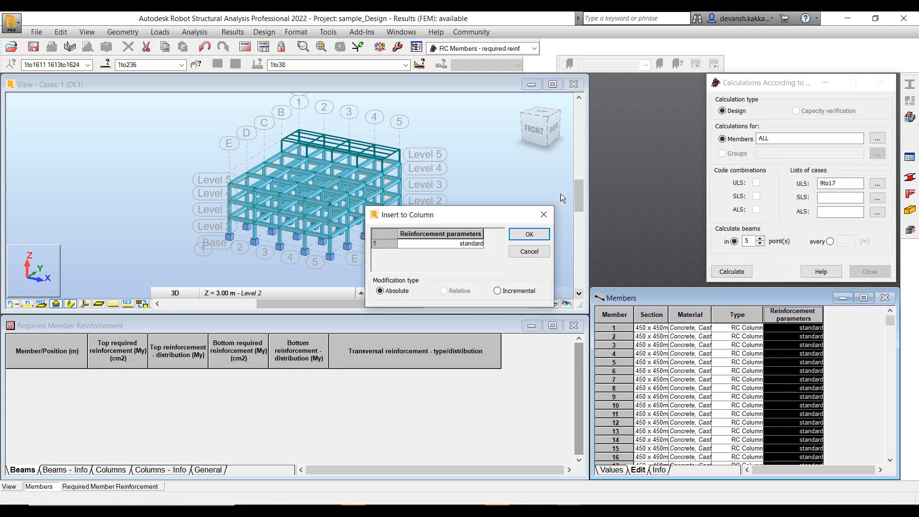
{"action": "left_click", "coordinate": [485, 244]}
{"action": "left_click", "coordinate": [464, 275]}
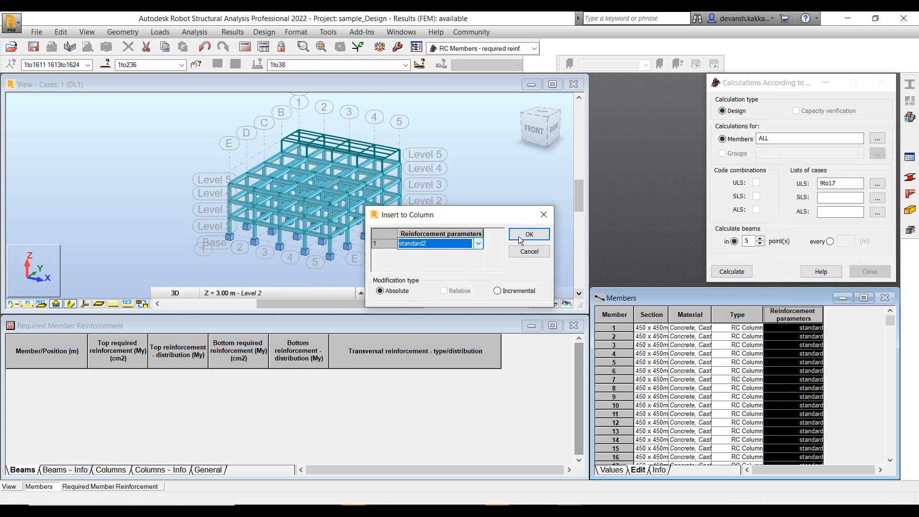
{"action": "left_click", "coordinate": [522, 237]}
{"action": "left_click", "coordinate": [472, 222]}
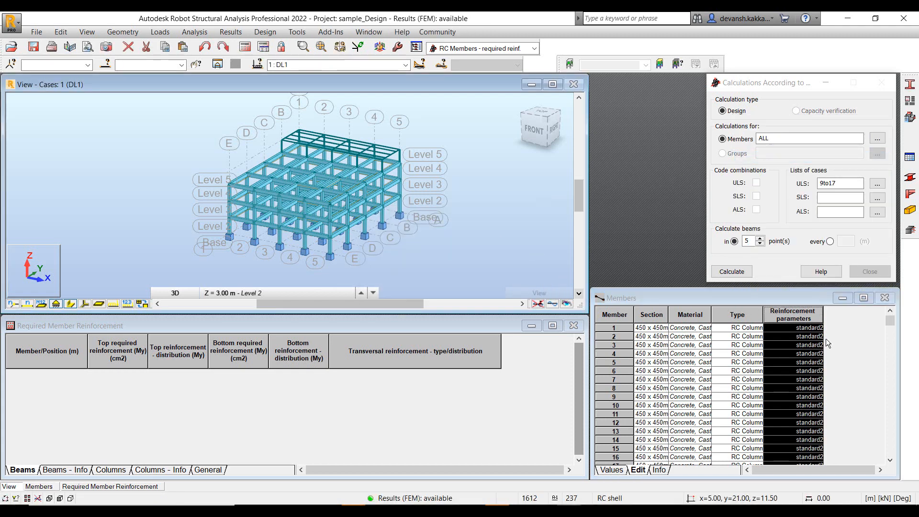
Step: Select ULS load combinations 9 to 17 as the ULS case list for the reinforcement calculation
{"action": "left_click", "coordinate": [877, 184]}
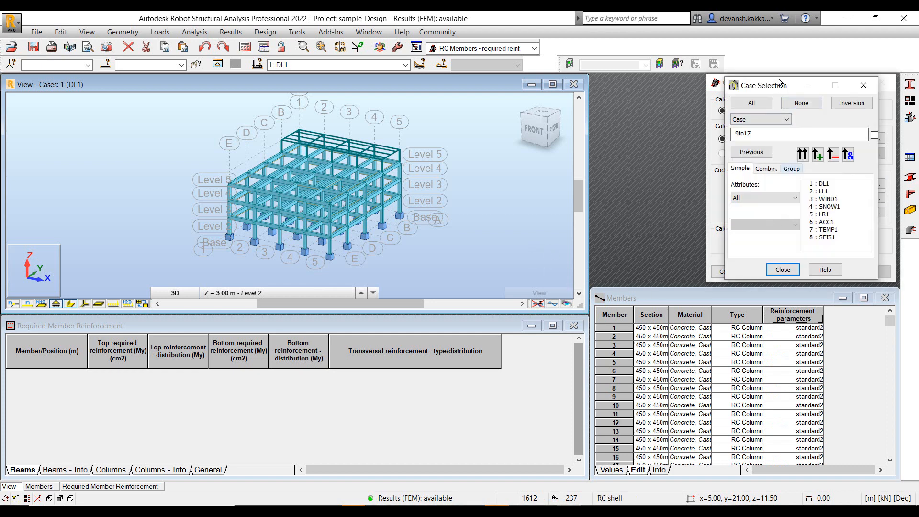
{"action": "left_click_drag", "start_coordinate": [766, 86], "coordinate": [626, 118]}
{"action": "left_click", "coordinate": [630, 203]}
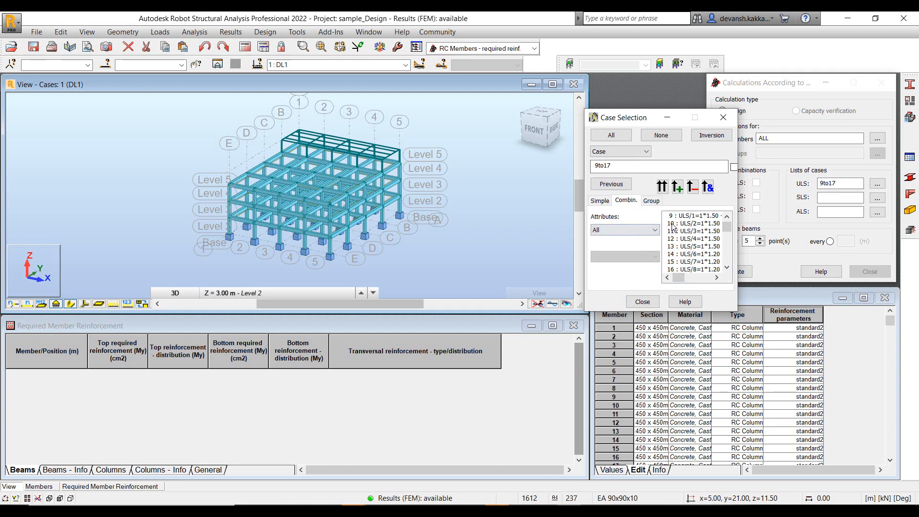
{"action": "left_click_drag", "start_coordinate": [672, 226], "coordinate": [702, 258]}
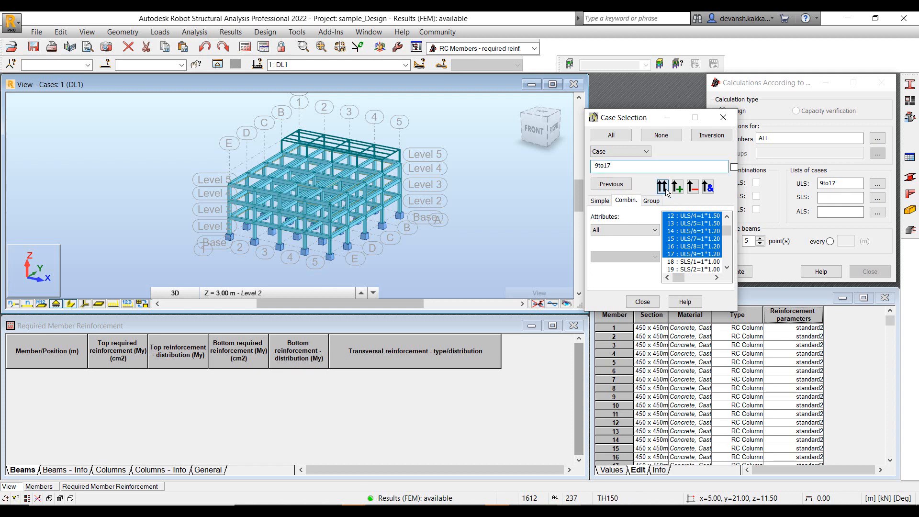
{"action": "left_click", "coordinate": [654, 302]}
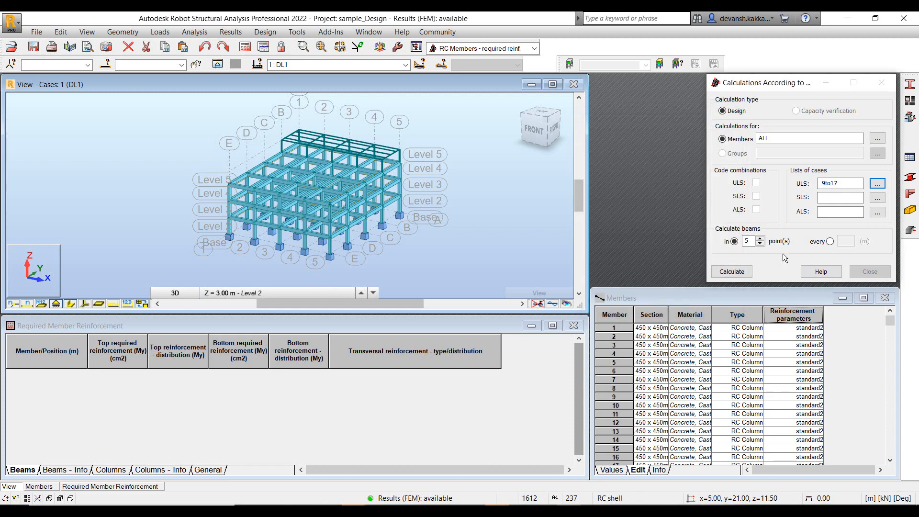
Step: Set the SLS case list of the reinforcement calculation to SLS combinations 18 to 38
{"action": "left_click", "coordinate": [877, 198]}
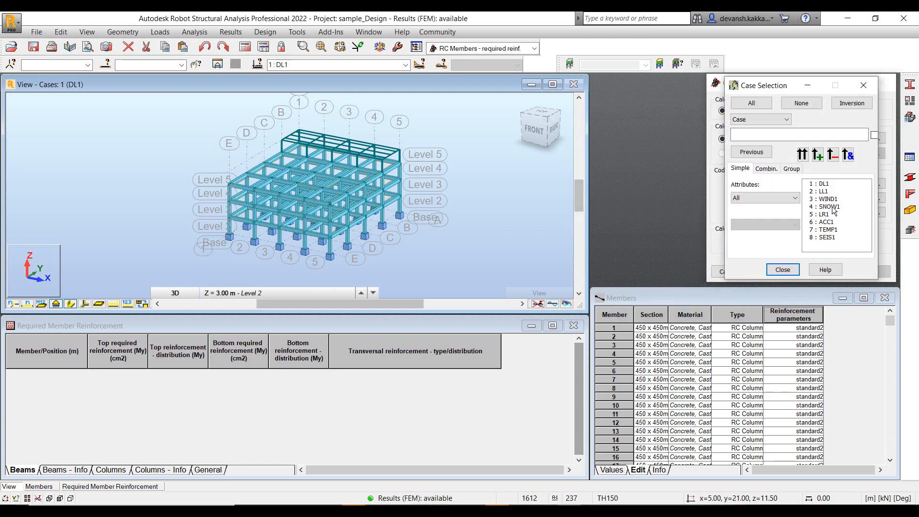
{"action": "left_click", "coordinate": [775, 168]}
{"action": "scroll", "coordinate": [834, 232], "scroll_direction": "down", "scroll_amount": 2}
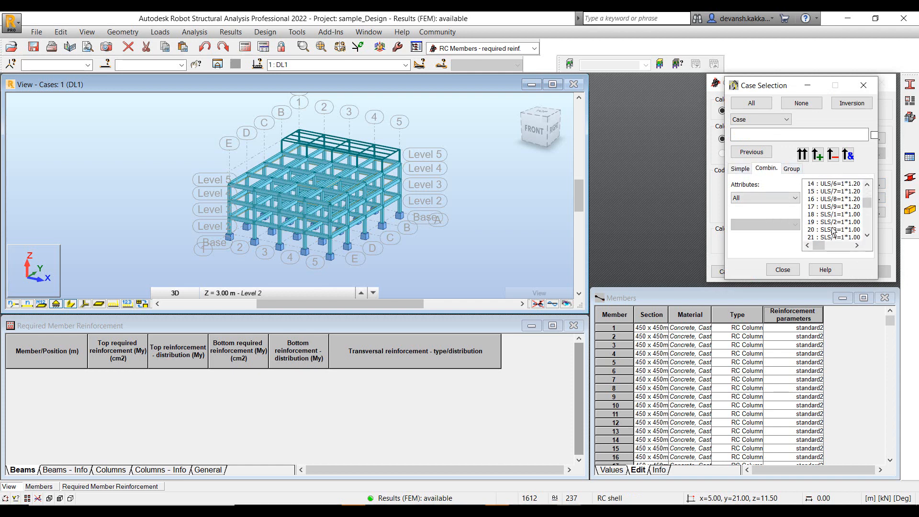
{"action": "scroll", "coordinate": [834, 200], "scroll_direction": "up", "scroll_amount": 1}
{"action": "left_click_drag", "start_coordinate": [831, 206], "coordinate": [835, 285]}
{"action": "left_click", "coordinate": [805, 156]}
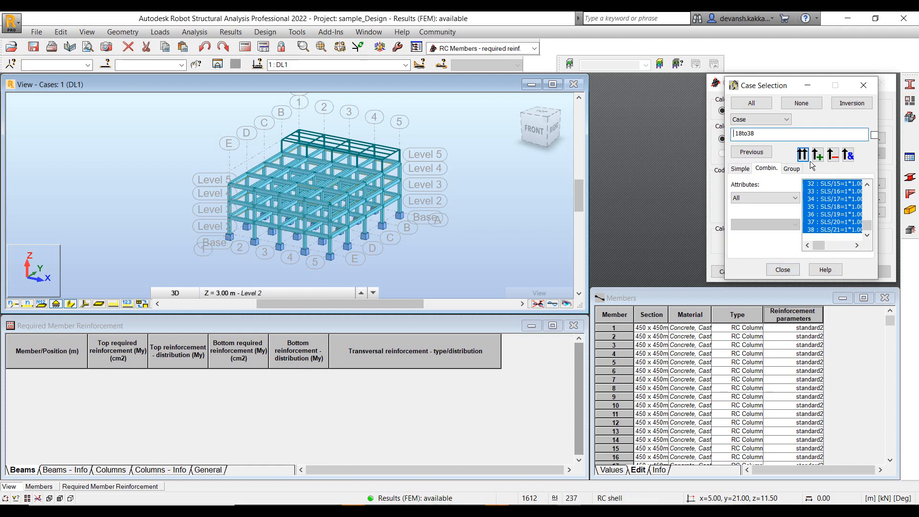
{"action": "left_click", "coordinate": [783, 273]}
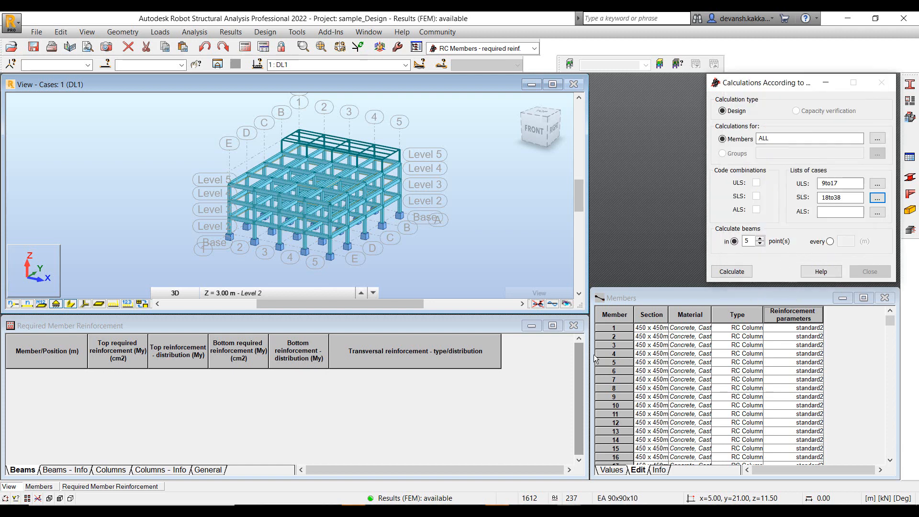
Step: Run the required reinforcement design calculation for the building's members and close the calculation report
{"action": "left_click", "coordinate": [747, 273]}
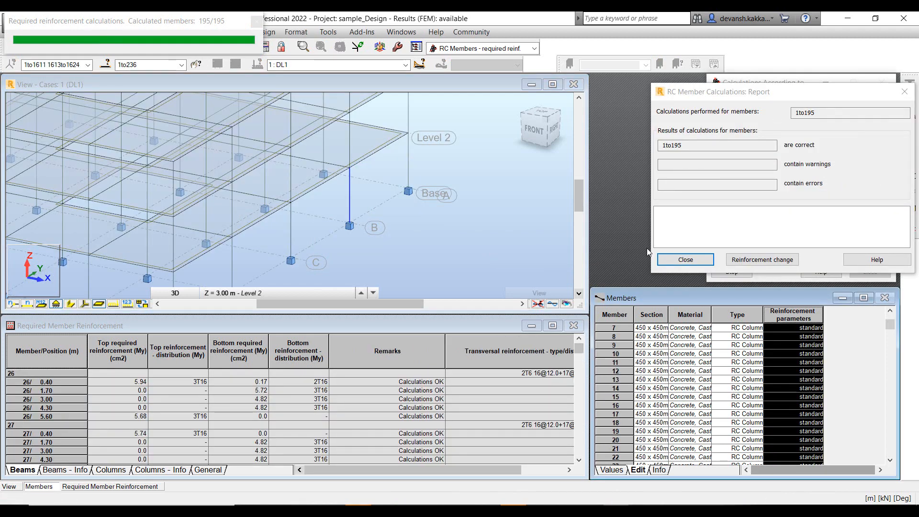
{"action": "left_click_drag", "start_coordinate": [713, 94], "coordinate": [556, 103]}
{"action": "left_click", "coordinate": [546, 273]}
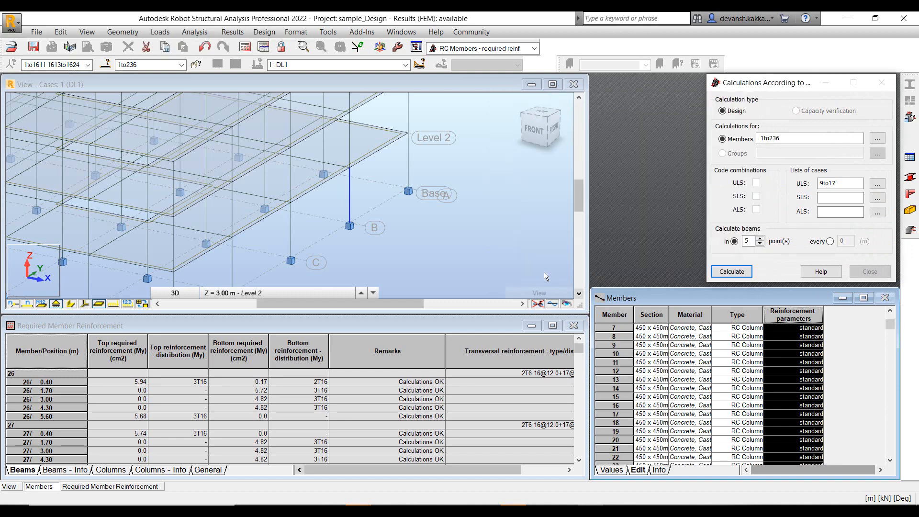
Step: Review the required reinforcement areas, bar distributions and transversal reinforcement of the beams and columns
{"action": "scroll", "coordinate": [174, 406], "scroll_direction": "down", "scroll_amount": 1}
{"action": "scroll", "coordinate": [176, 401], "scroll_direction": "up", "scroll_amount": 2}
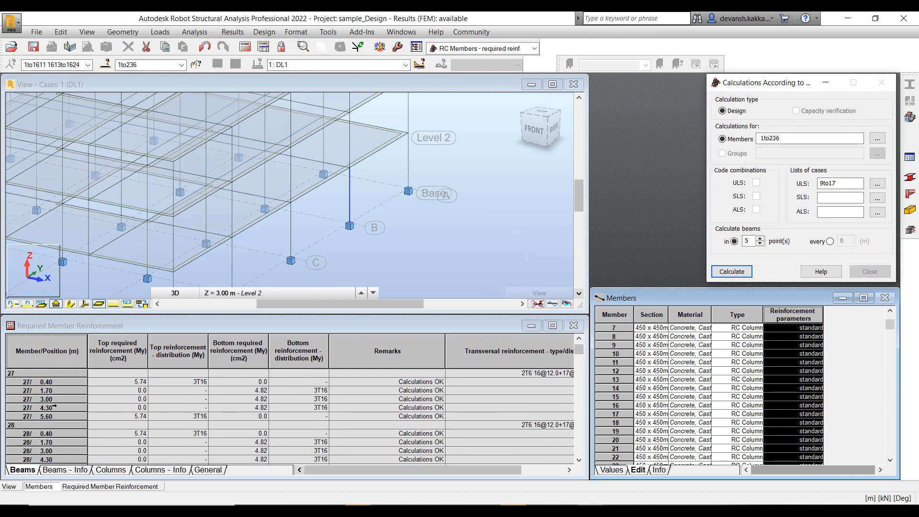
{"action": "left_click", "coordinate": [52, 406]}
{"action": "scroll", "coordinate": [116, 409], "scroll_direction": "up", "scroll_amount": 2}
{"action": "scroll", "coordinate": [116, 409], "scroll_direction": "down", "scroll_amount": 5}
{"action": "scroll", "coordinate": [117, 413], "scroll_direction": "down", "scroll_amount": 9}
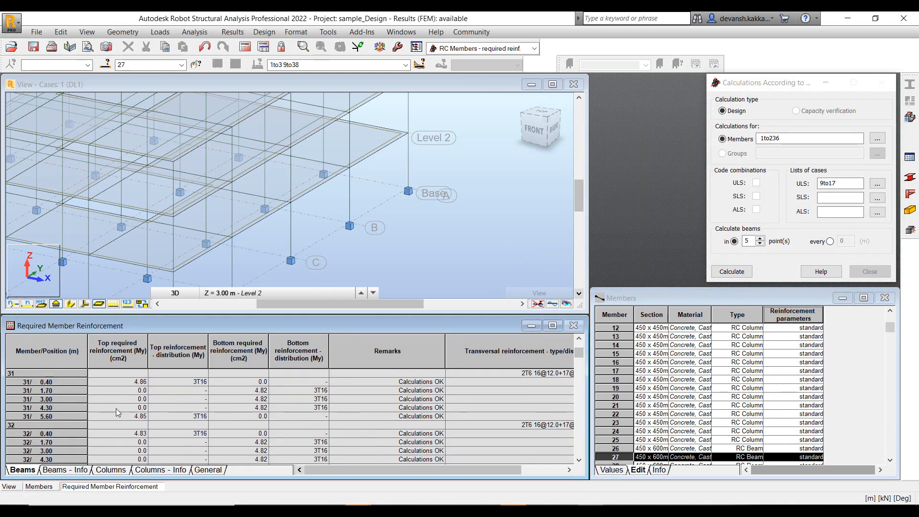
{"action": "left_click", "coordinate": [128, 471]}
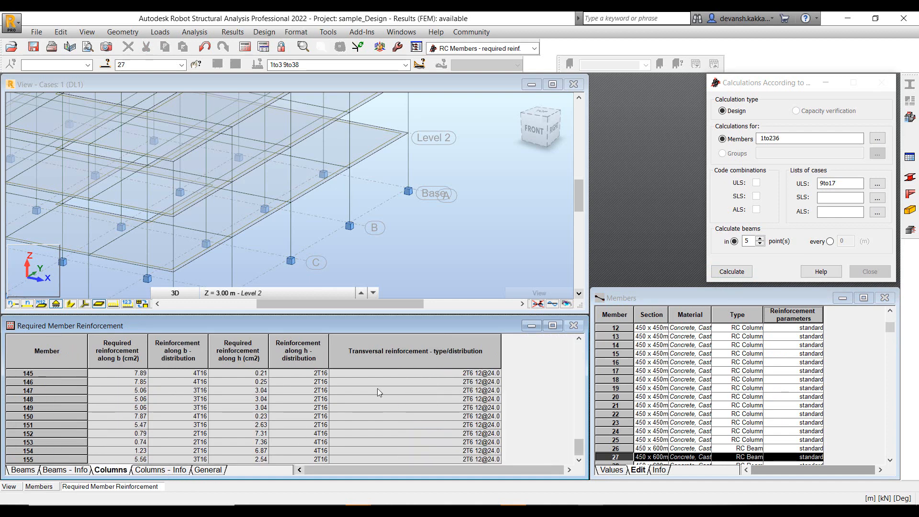
{"action": "scroll", "coordinate": [242, 407], "scroll_direction": "up", "scroll_amount": 10}
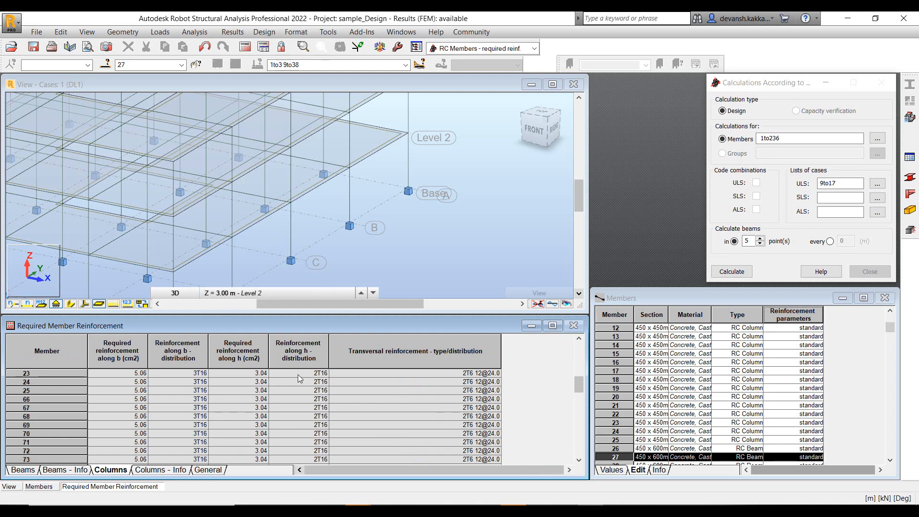
{"action": "left_click", "coordinate": [415, 239]}
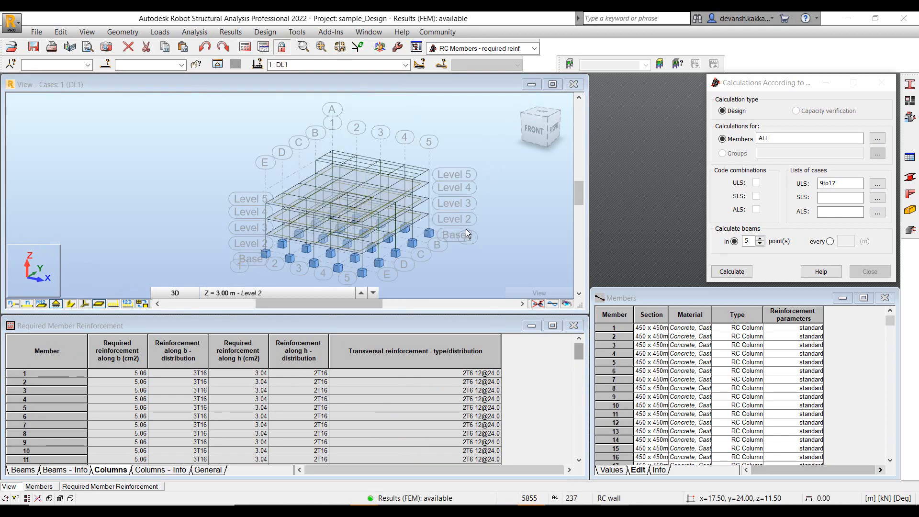
{"action": "scroll", "coordinate": [395, 249], "scroll_direction": "down", "scroll_amount": 1}
{"action": "scroll", "coordinate": [371, 225], "scroll_direction": "up", "scroll_amount": 2}
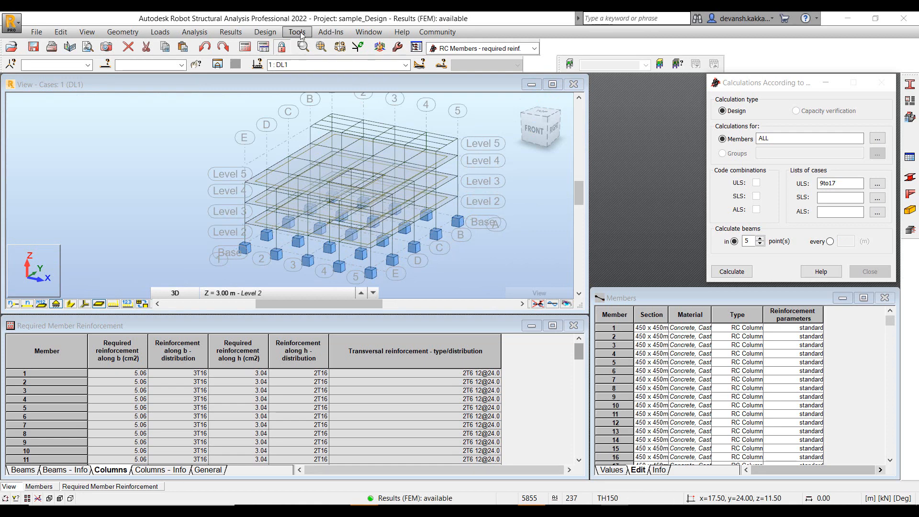
{"action": "left_click", "coordinate": [265, 32]}
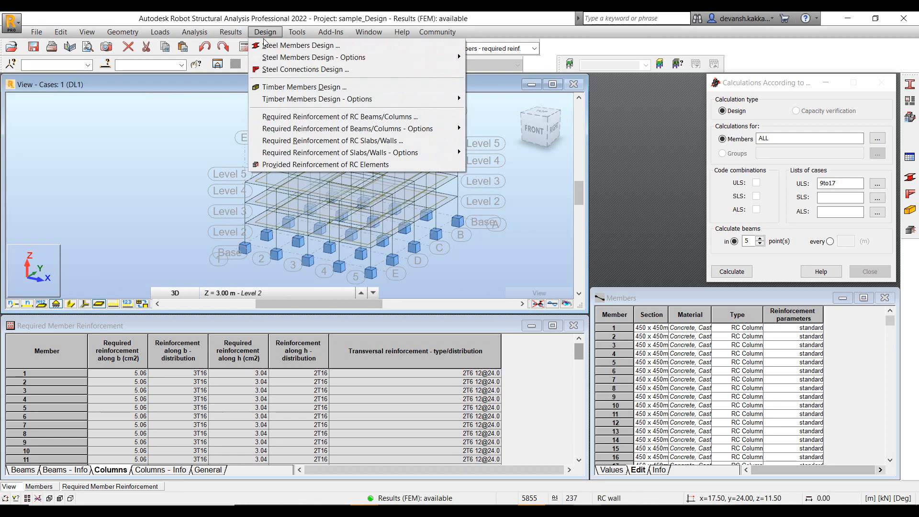
{"action": "left_click", "coordinate": [293, 165]}
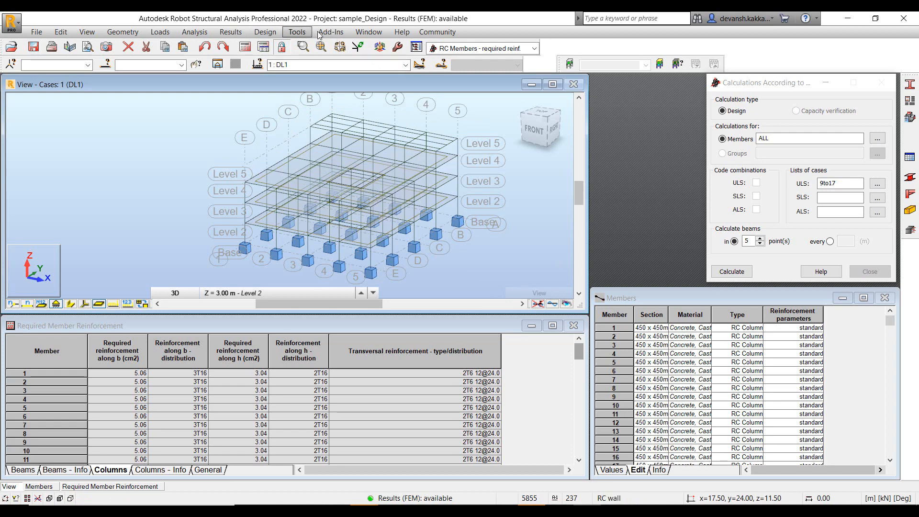
Step: Choose ACI 318-14 in the RC code list of the job preferences and accept the preferences
{"action": "left_click", "coordinate": [297, 32]}
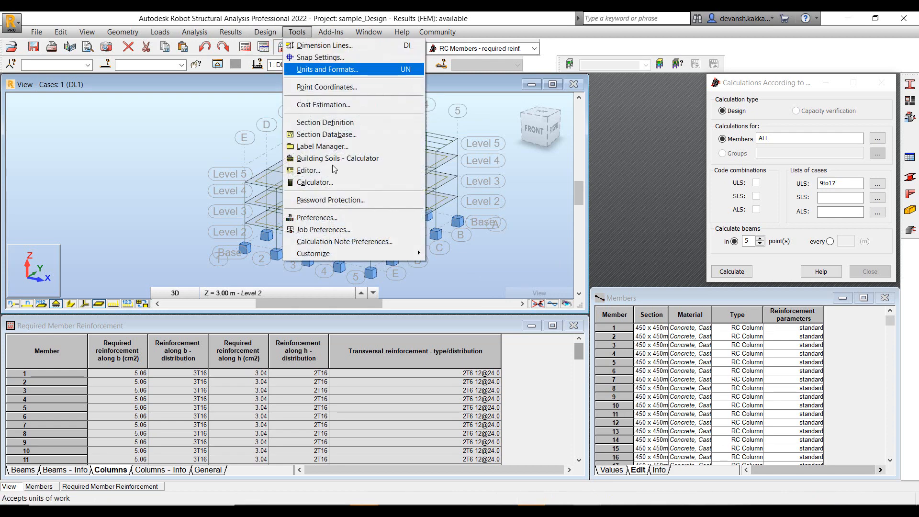
{"action": "left_click", "coordinate": [341, 231]}
{"action": "left_click", "coordinate": [526, 267]}
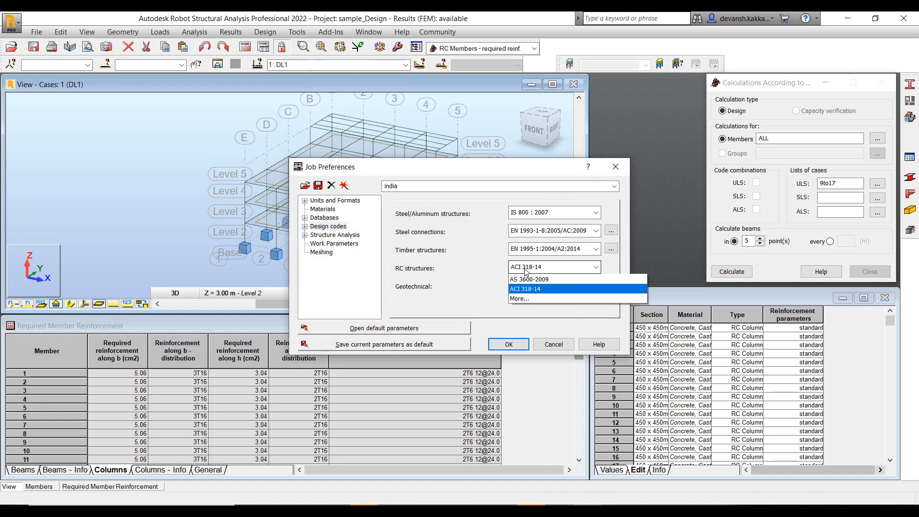
{"action": "left_click", "coordinate": [526, 308]}
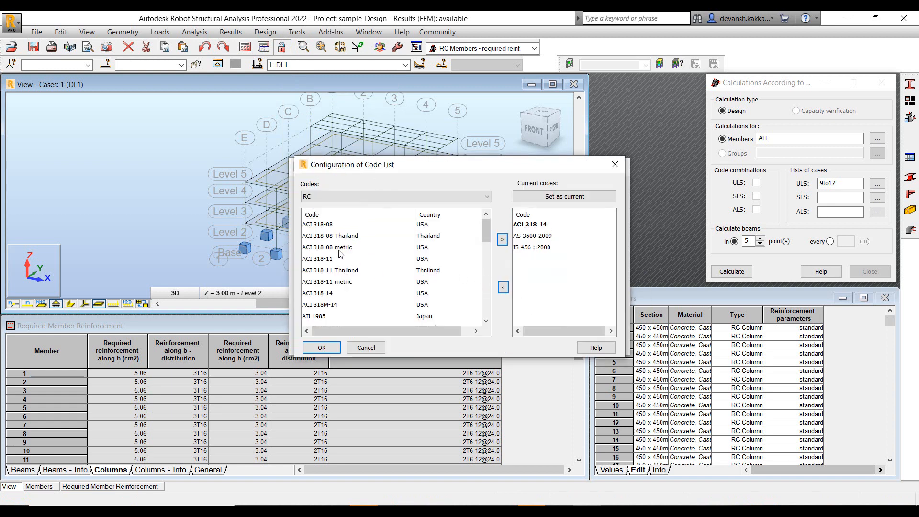
{"action": "scroll", "coordinate": [352, 290], "scroll_direction": "down", "scroll_amount": 1}
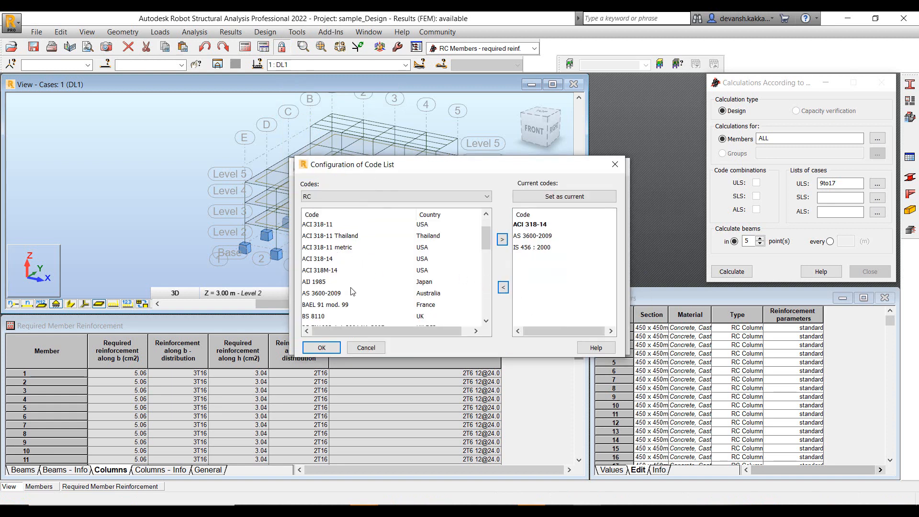
{"action": "left_click", "coordinate": [325, 260]}
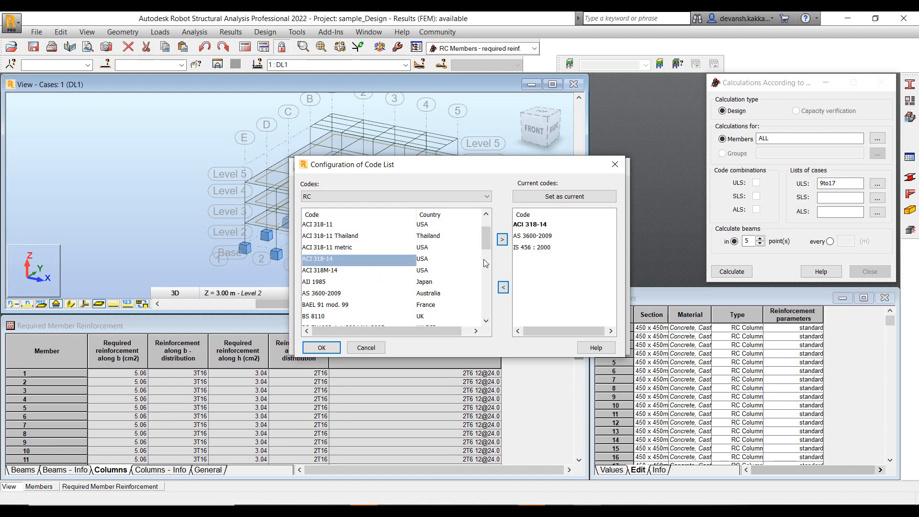
{"action": "left_click", "coordinate": [501, 238]}
{"action": "left_click", "coordinate": [322, 347]}
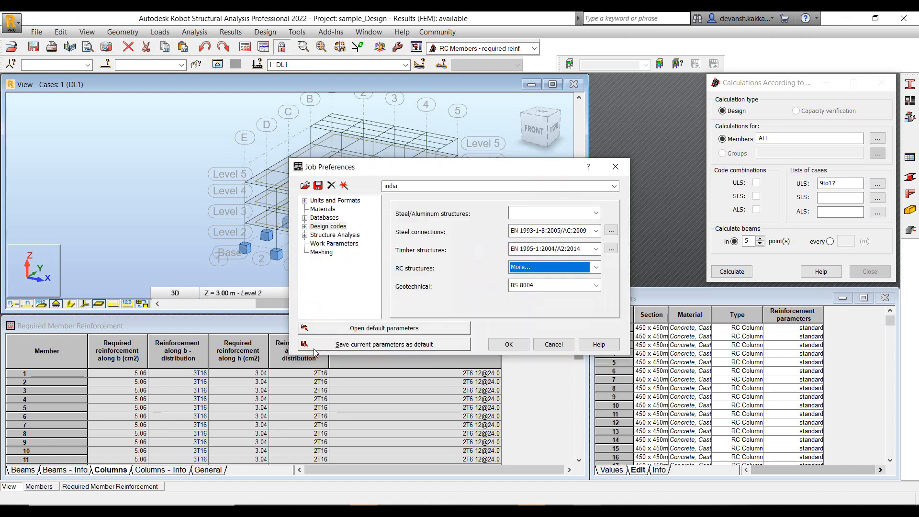
{"action": "left_click", "coordinate": [509, 344]}
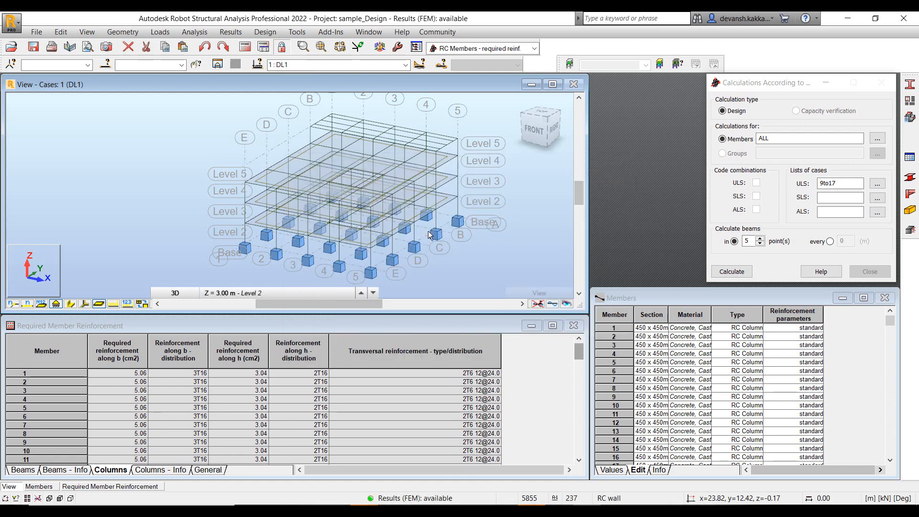
Step: Load base-level column 22 into the provided reinforcement design of RC elements using the manual combinations
{"action": "scroll", "coordinate": [427, 234], "scroll_direction": "up", "scroll_amount": 3}
{"action": "middle_click_drag", "start_coordinate": [368, 258], "coordinate": [294, 248]}
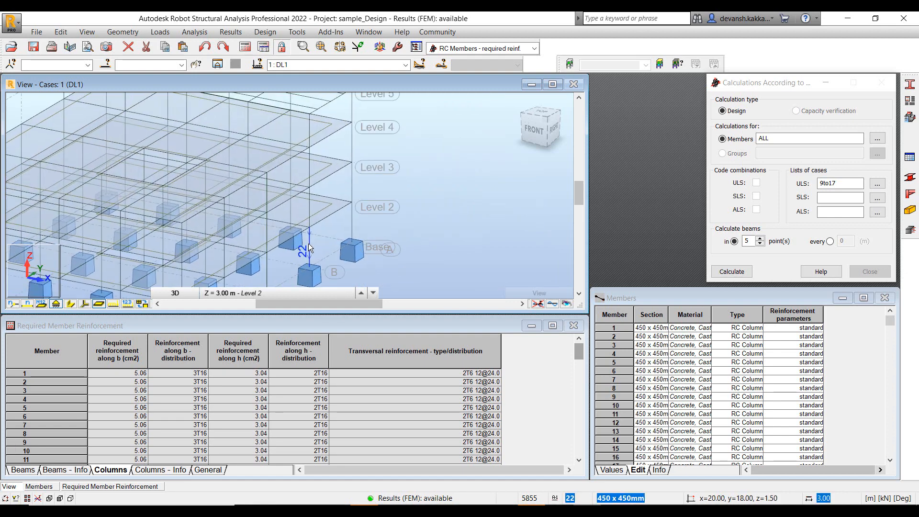
{"action": "left_click", "coordinate": [308, 244]}
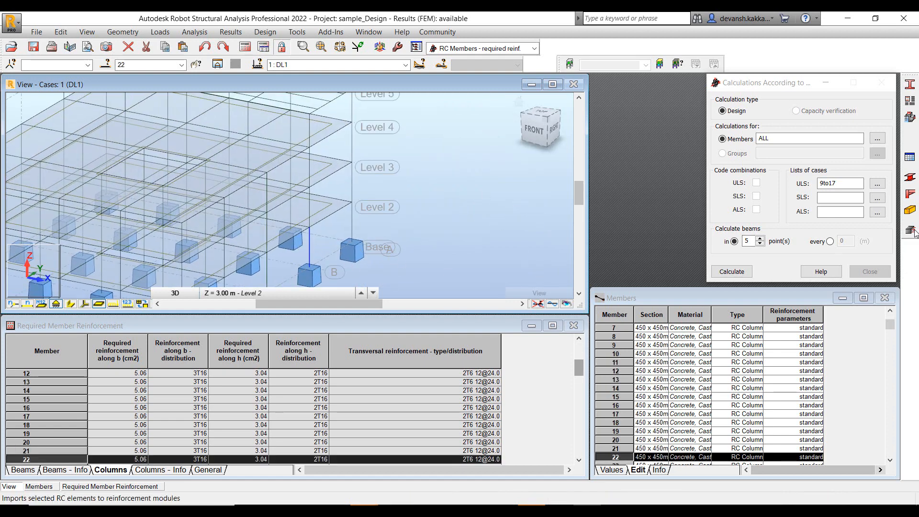
{"action": "left_click", "coordinate": [264, 31]}
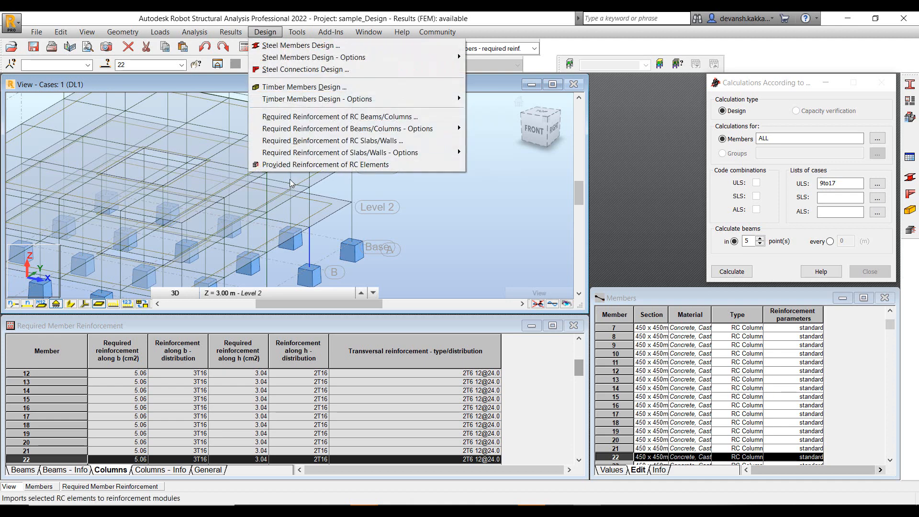
{"action": "left_click", "coordinate": [300, 165]}
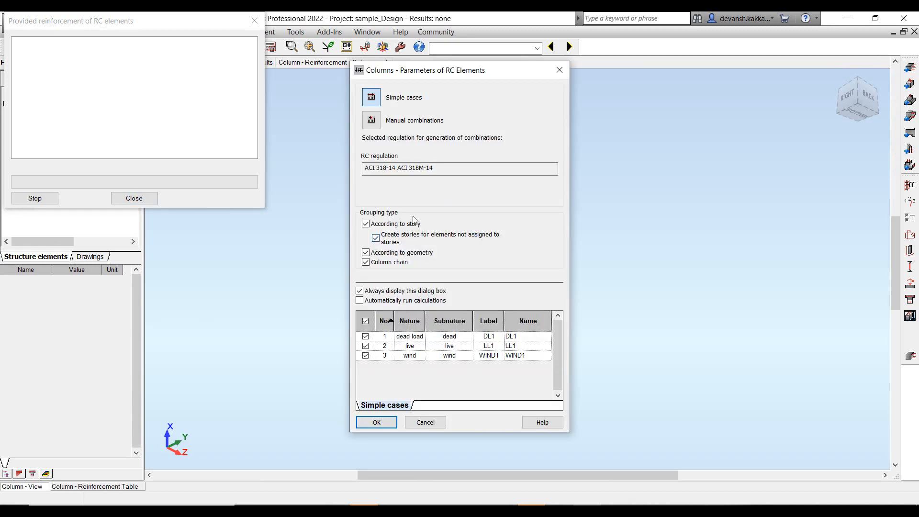
{"action": "left_click", "coordinate": [372, 121]}
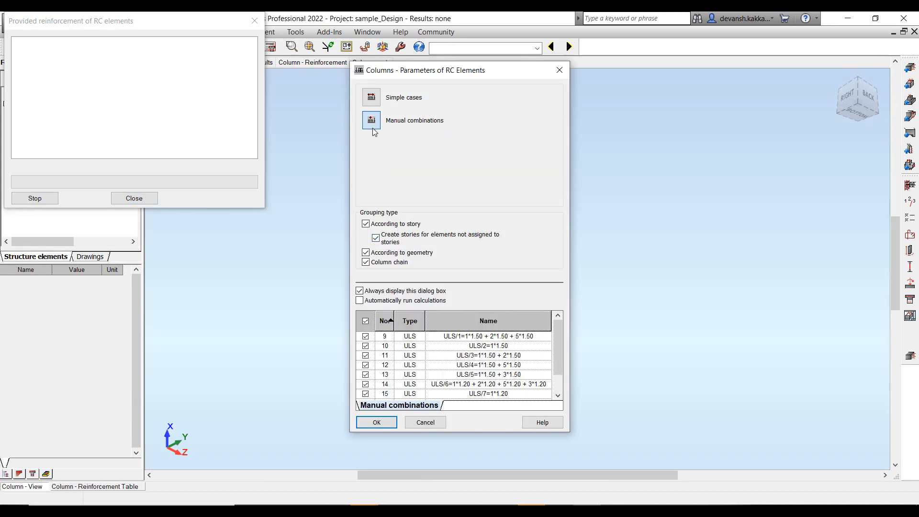
{"action": "left_click", "coordinate": [377, 422]}
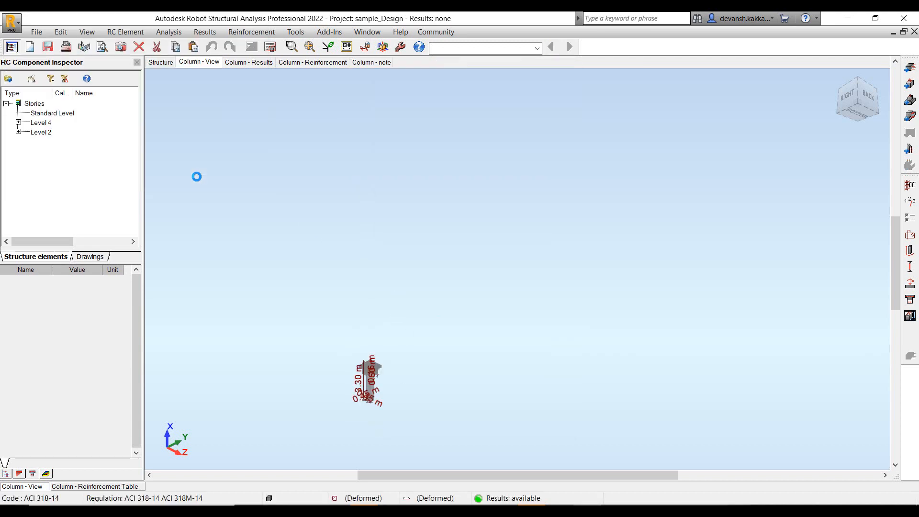
Step: Examine the column's interaction results and its reinforcement layout, including a 3D view of the bar cage
{"action": "left_click", "coordinate": [239, 64]}
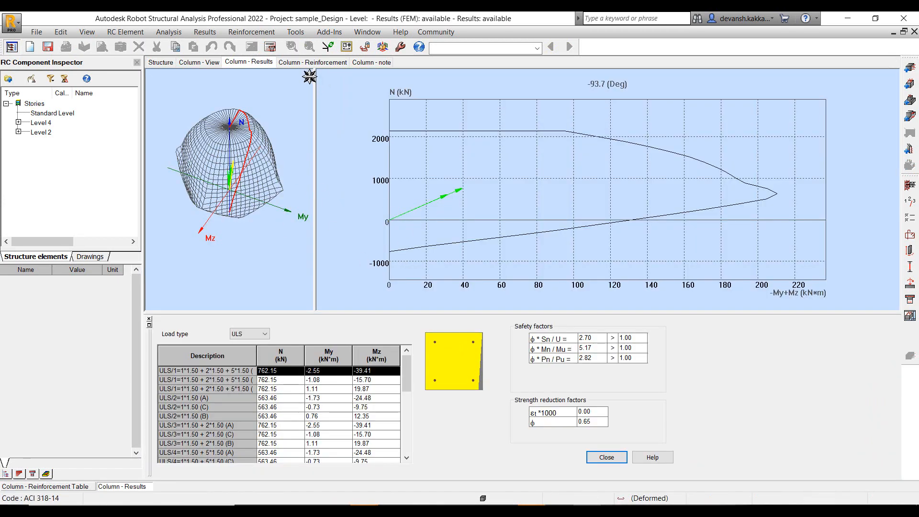
{"action": "left_click", "coordinate": [309, 63]}
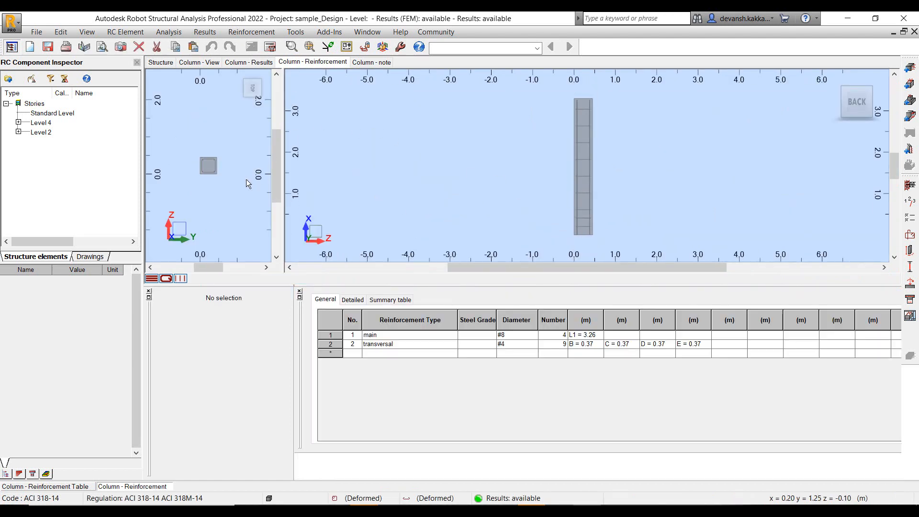
{"action": "middle_click_drag", "start_coordinate": [502, 199], "coordinate": [530, 215]}
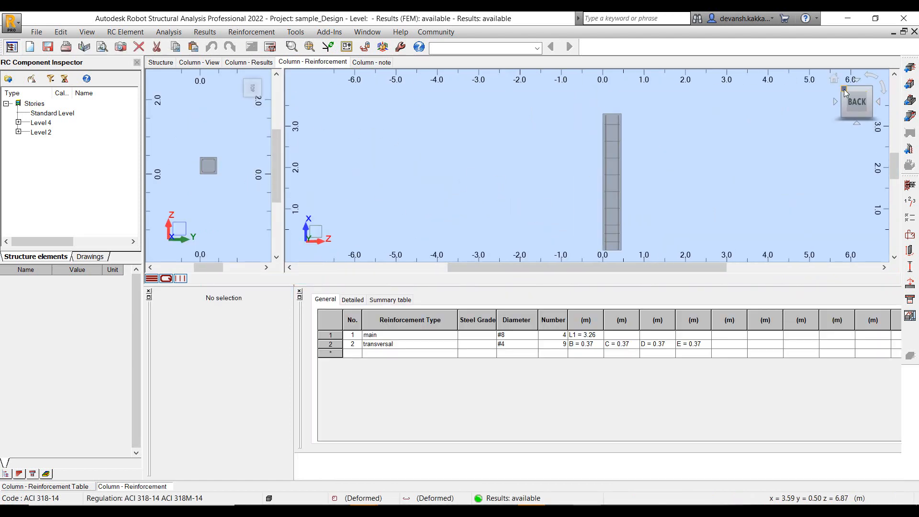
{"action": "left_click_drag", "start_coordinate": [844, 91], "coordinate": [858, 112]}
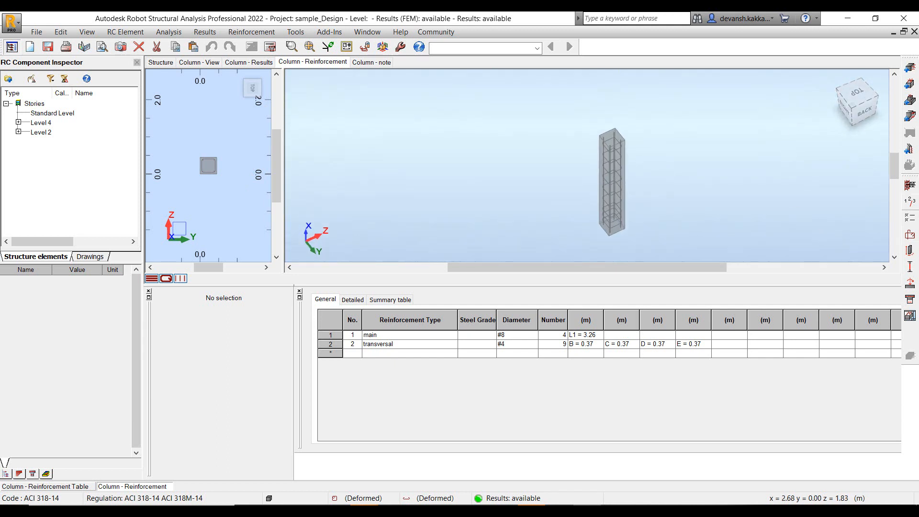
Step: Review the column's calculation options for concrete, longitudinal and transversal reinforcement, and close them without changes
{"action": "left_click", "coordinate": [911, 186]}
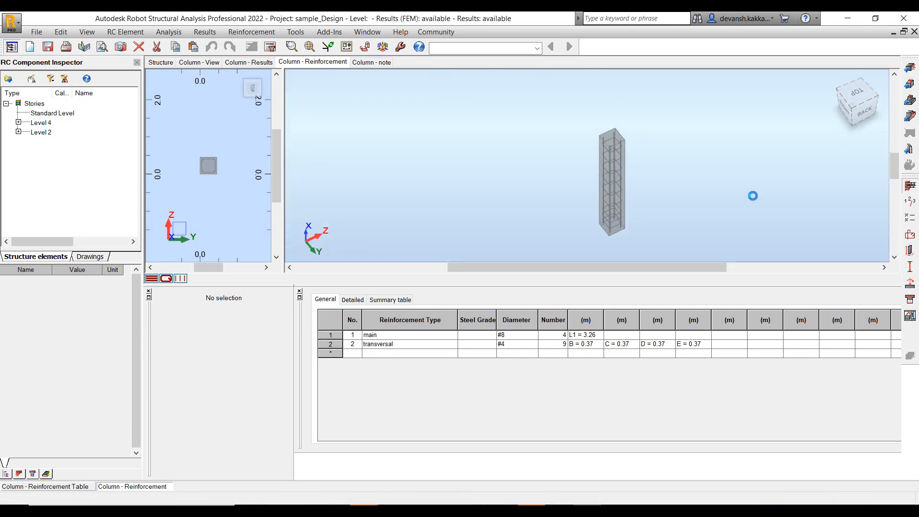
{"action": "left_click", "coordinate": [710, 126]}
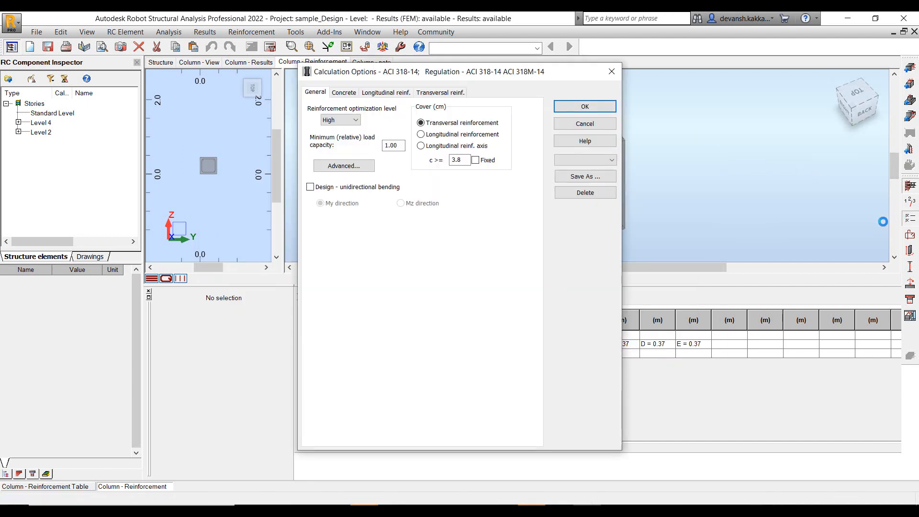
{"action": "left_click", "coordinate": [350, 94]}
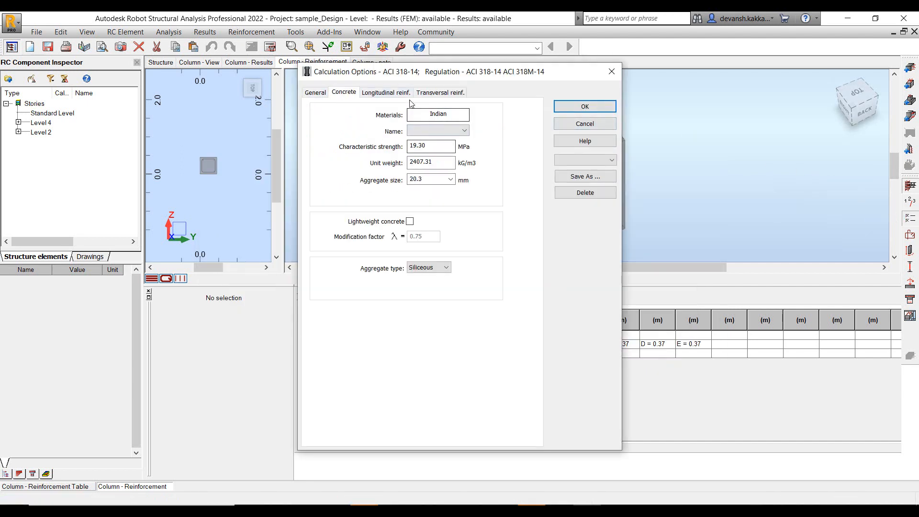
{"action": "left_click", "coordinate": [386, 93]}
{"action": "left_click", "coordinate": [437, 94]}
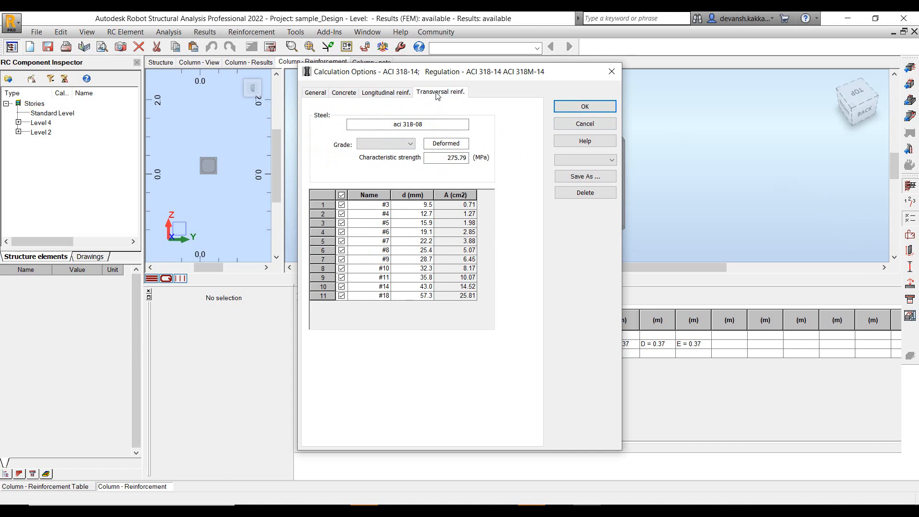
{"action": "left_click", "coordinate": [612, 71]}
Step: Review the column's reinforcement pattern settings for longitudinal, transversal and dowel bars and shapes, and accept them
{"action": "left_click", "coordinate": [910, 205]}
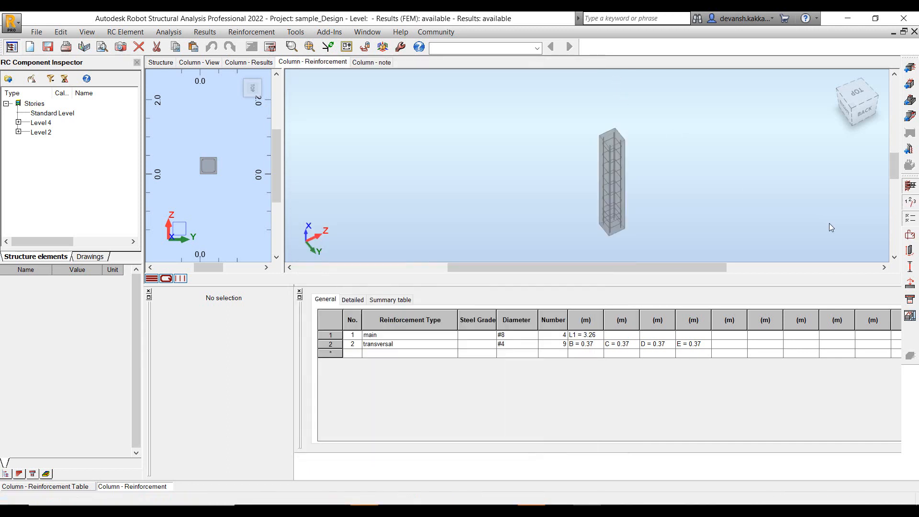
{"action": "left_click", "coordinate": [651, 192]}
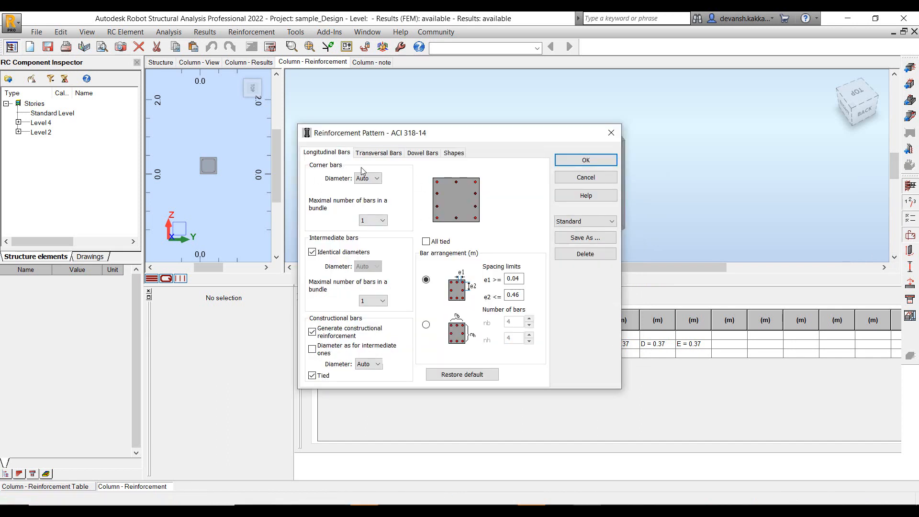
{"action": "left_click", "coordinate": [370, 153]}
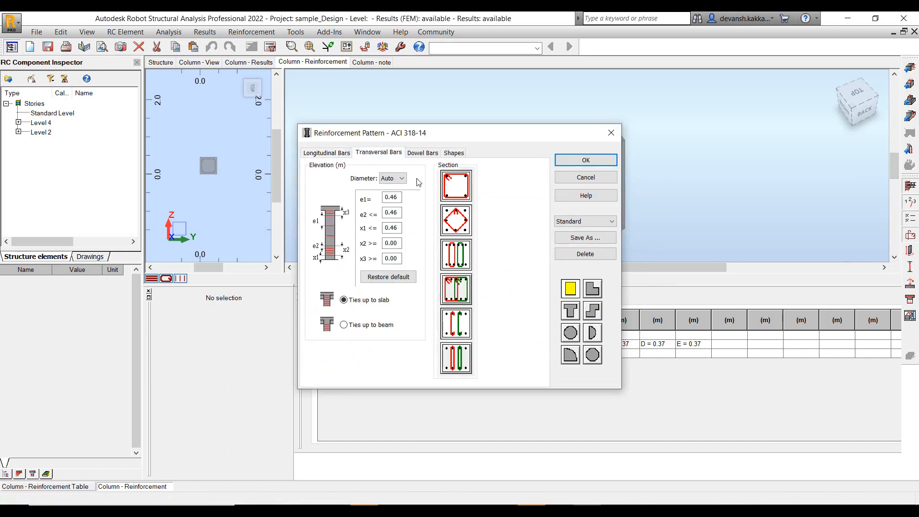
{"action": "left_click", "coordinate": [425, 155]}
{"action": "left_click", "coordinate": [455, 154]}
{"action": "left_click", "coordinate": [586, 159]}
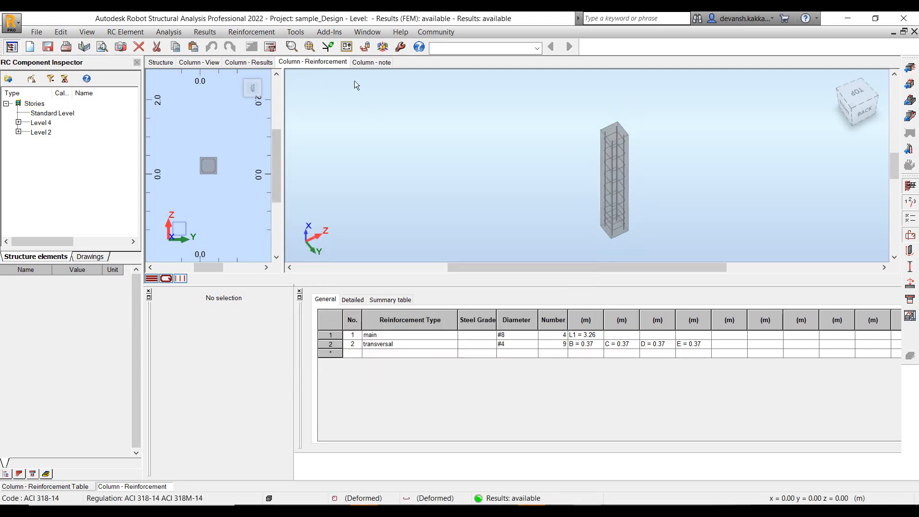
Step: Read through the column's calculation note, from material properties and combinations to the reinforcement and material survey
{"action": "left_click", "coordinate": [385, 63]}
{"action": "scroll", "coordinate": [395, 189], "scroll_direction": "down", "scroll_amount": 5}
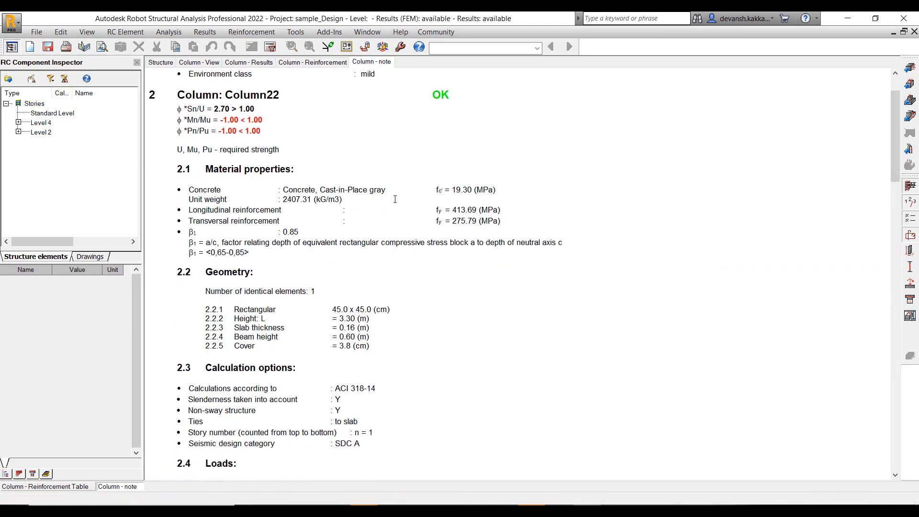
{"action": "scroll", "coordinate": [393, 200], "scroll_direction": "down", "scroll_amount": 15}
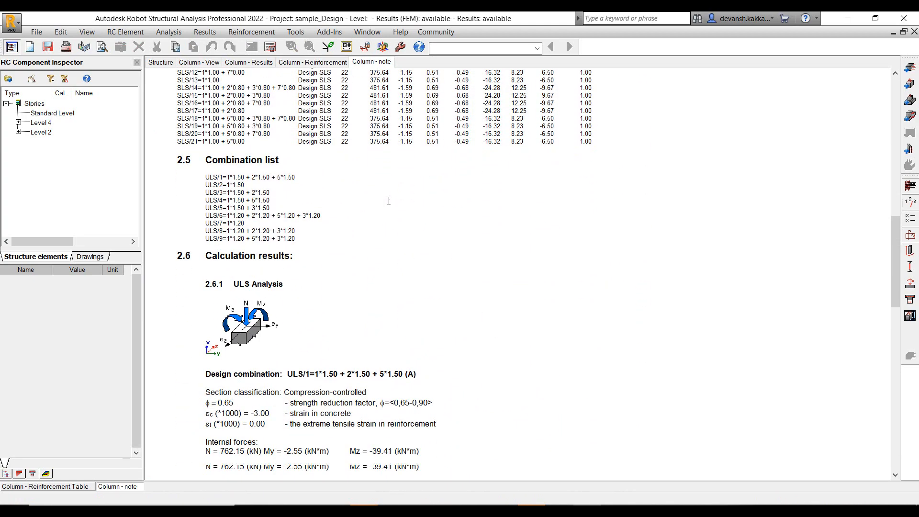
{"action": "scroll", "coordinate": [388, 200], "scroll_direction": "down", "scroll_amount": 12}
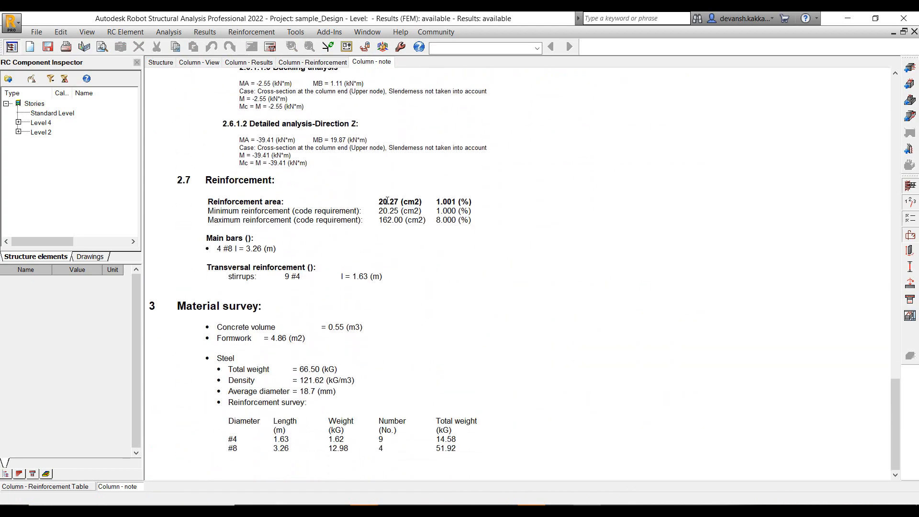
{"action": "scroll", "coordinate": [388, 200], "scroll_direction": "up", "scroll_amount": 20}
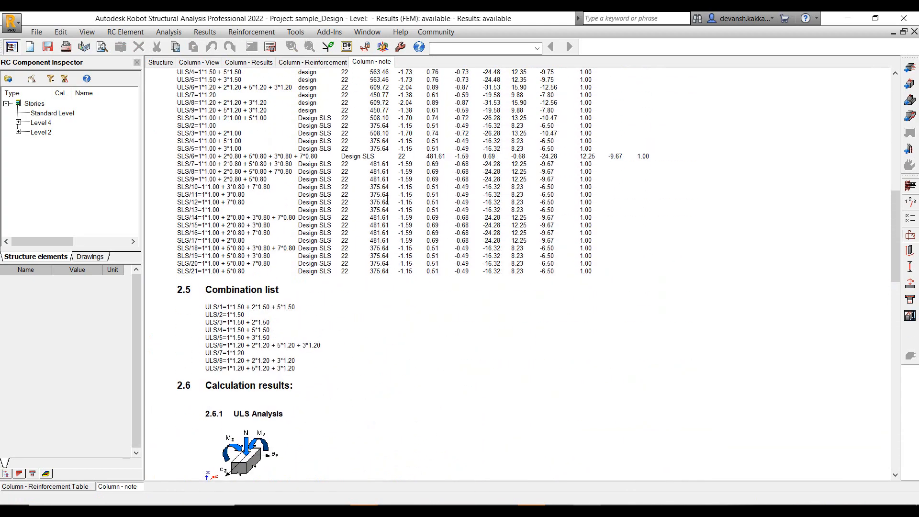
{"action": "scroll", "coordinate": [386, 200], "scroll_direction": "up", "scroll_amount": 4}
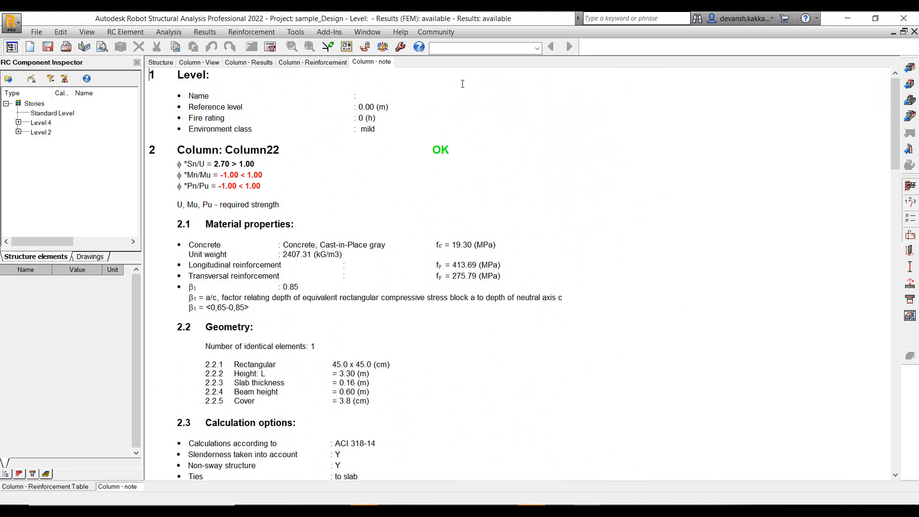
Step: Switch to the required slab reinforcement design and choose the analytical calculation method
{"action": "left_click", "coordinate": [536, 48]}
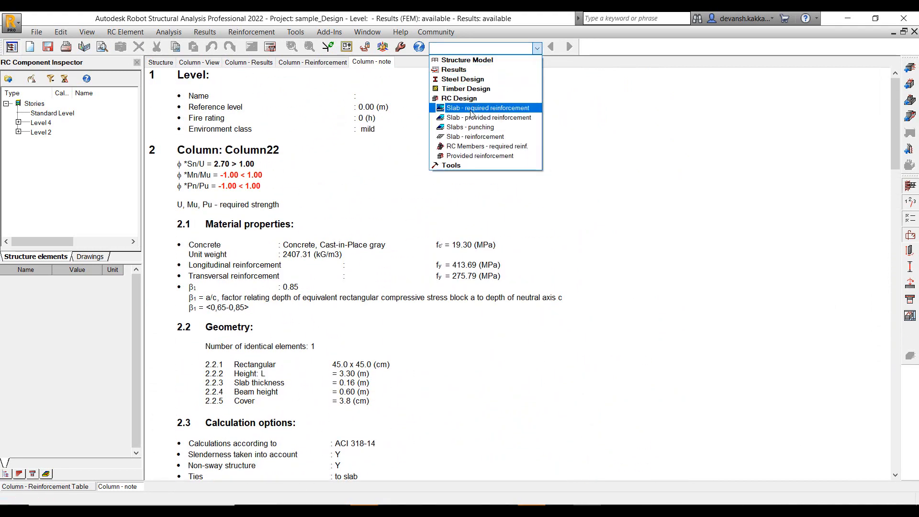
{"action": "left_click", "coordinate": [473, 108]}
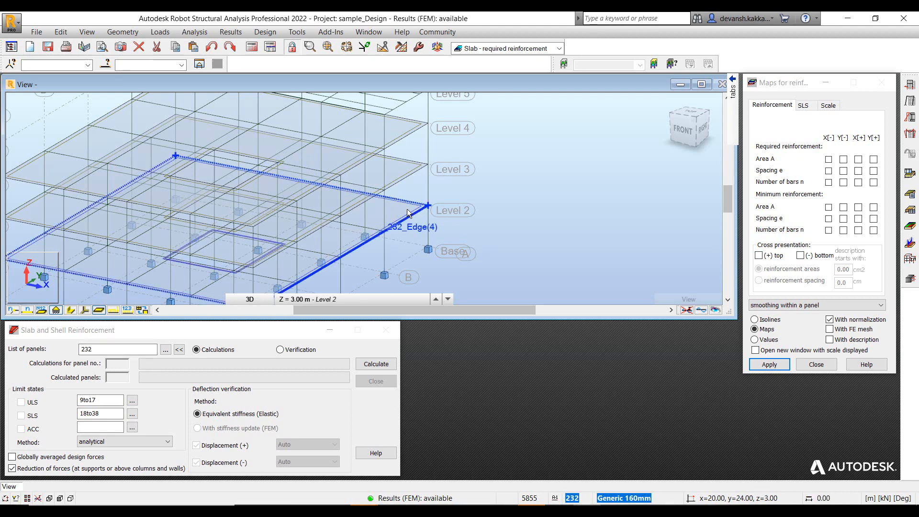
{"action": "scroll", "coordinate": [552, 252], "scroll_direction": "down", "scroll_amount": 1}
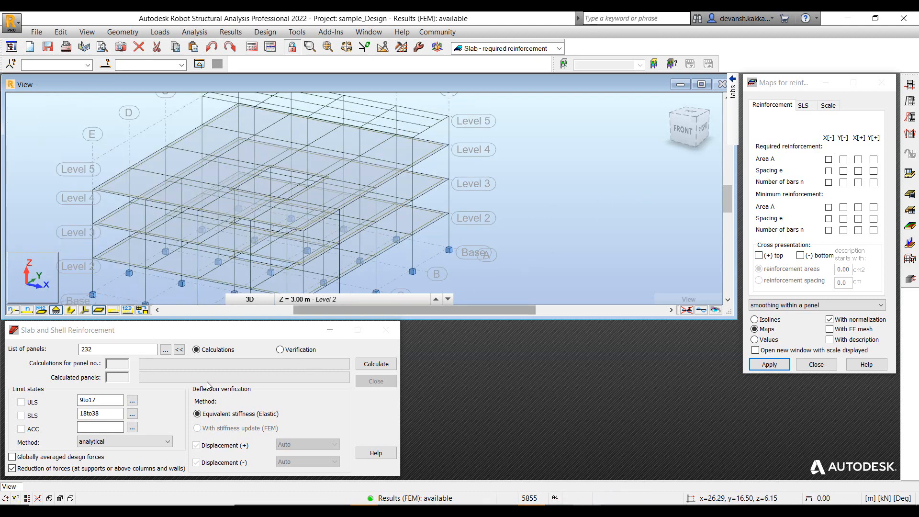
{"action": "left_click", "coordinate": [136, 443]}
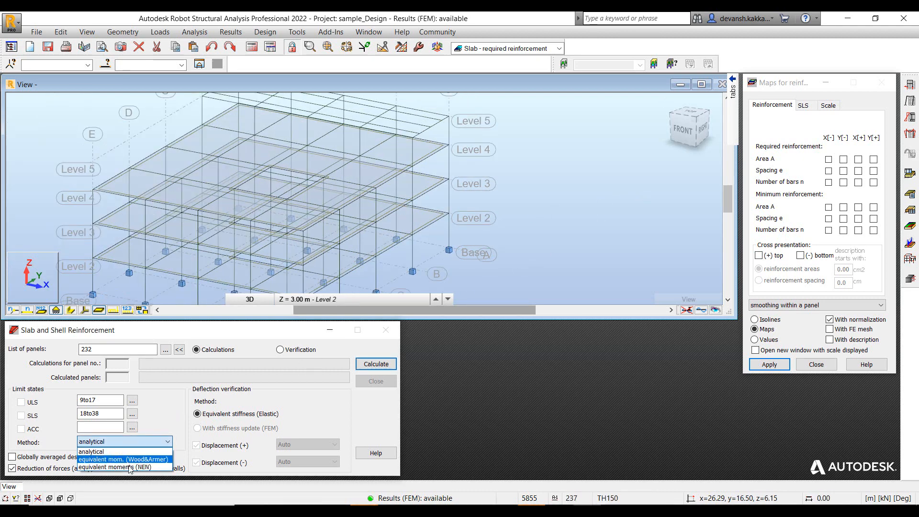
{"action": "left_click", "coordinate": [96, 452]}
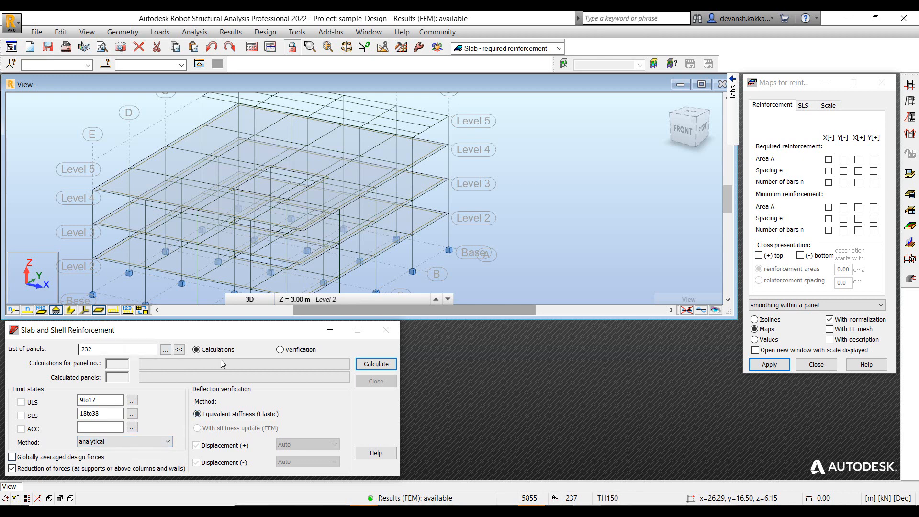
Step: Assign the RC floor reinforcement type to panel 232 in the slab and wall code parameters
{"action": "left_click", "coordinate": [265, 32]}
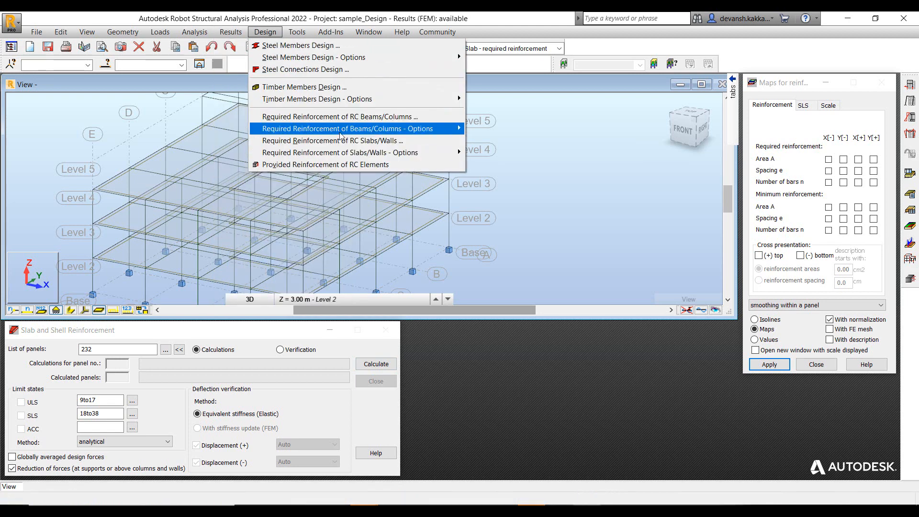
{"action": "mouse_move", "coordinate": [353, 154]}
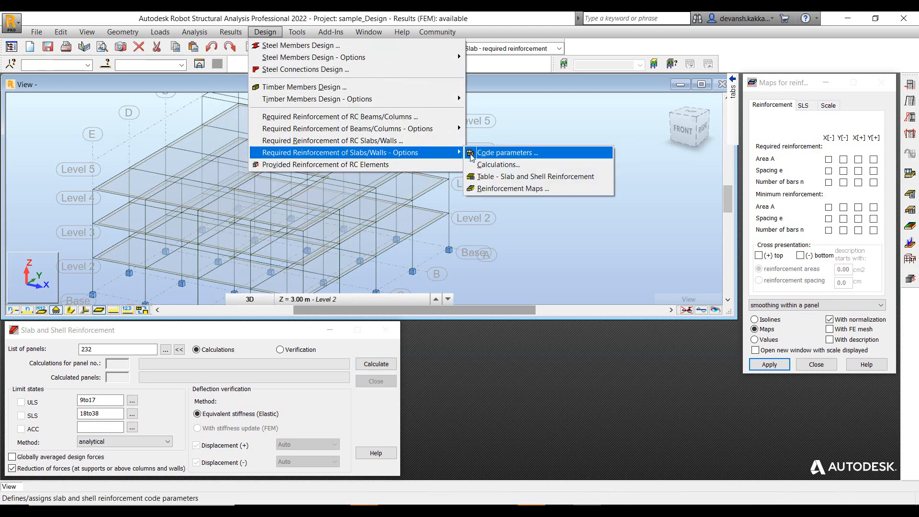
{"action": "left_click", "coordinate": [503, 153]}
{"action": "left_click", "coordinate": [642, 175]}
{"action": "left_click", "coordinate": [642, 236]}
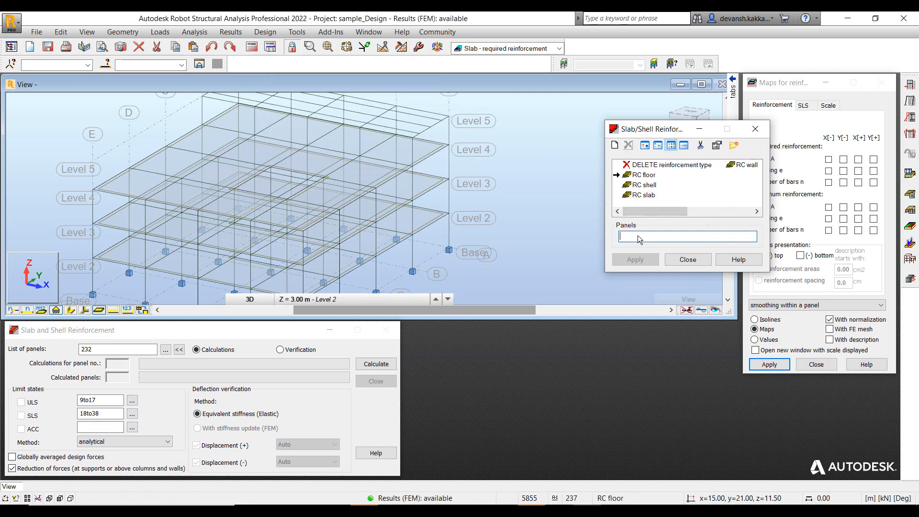
{"action": "type", "text": "232"}
{"action": "left_click", "coordinate": [642, 259]}
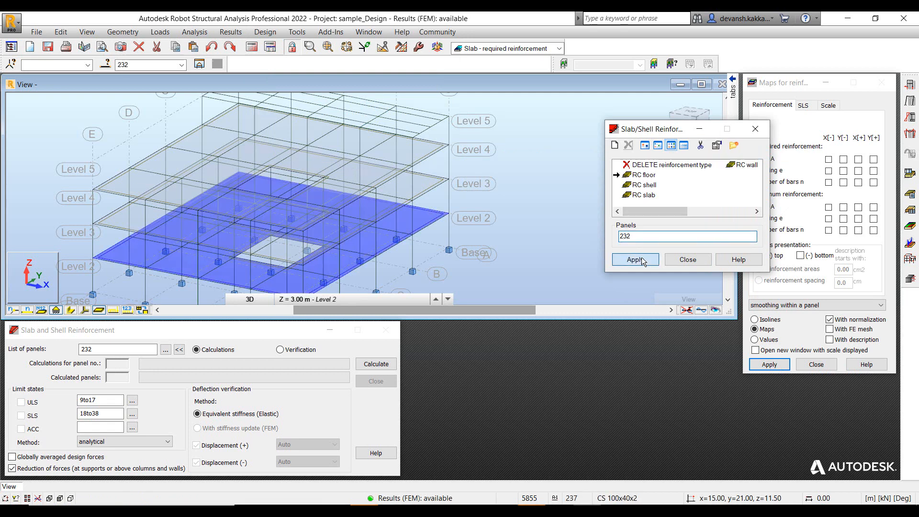
{"action": "left_click", "coordinate": [688, 259]}
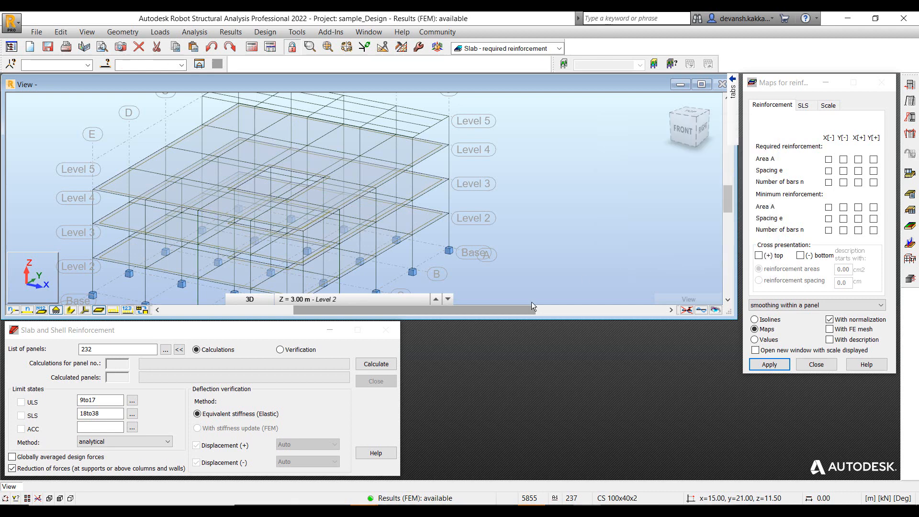
Step: Calculate the required reinforcement for panel 232
{"action": "left_click", "coordinate": [385, 364]}
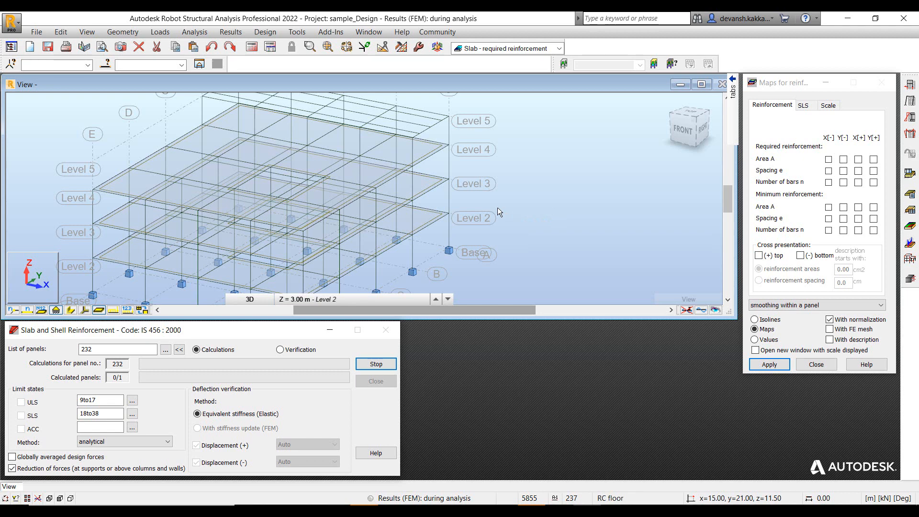
{"action": "scroll", "coordinate": [498, 208], "scroll_direction": "down", "scroll_amount": 1}
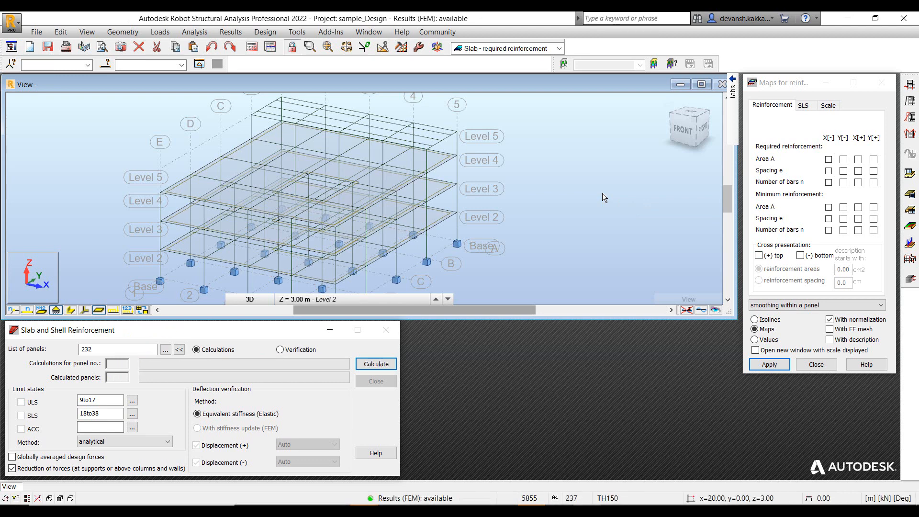
{"action": "middle_click_drag", "start_coordinate": [532, 194], "coordinate": [577, 165]}
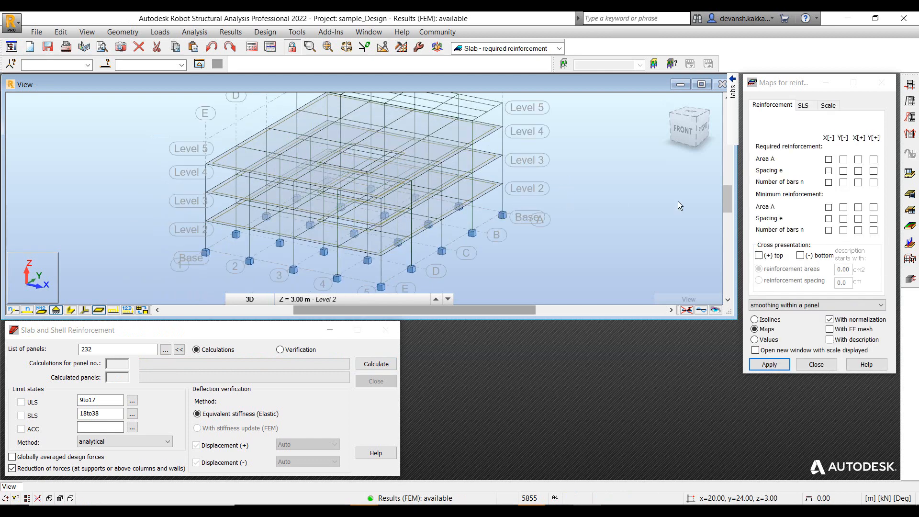
Step: Display the required reinforcement area map for X[-] on the slab, with value descriptions
{"action": "left_click", "coordinate": [829, 160]}
{"action": "left_click", "coordinate": [774, 365]}
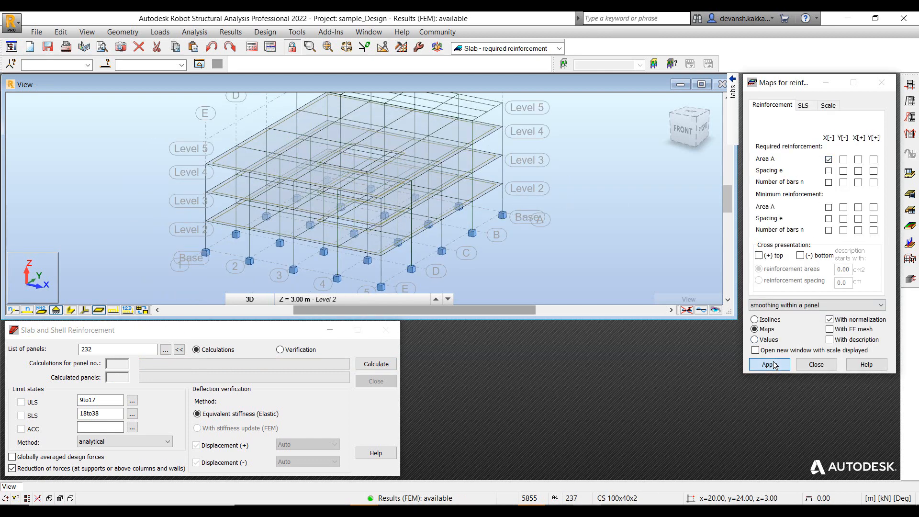
{"action": "left_click", "coordinate": [830, 339]}
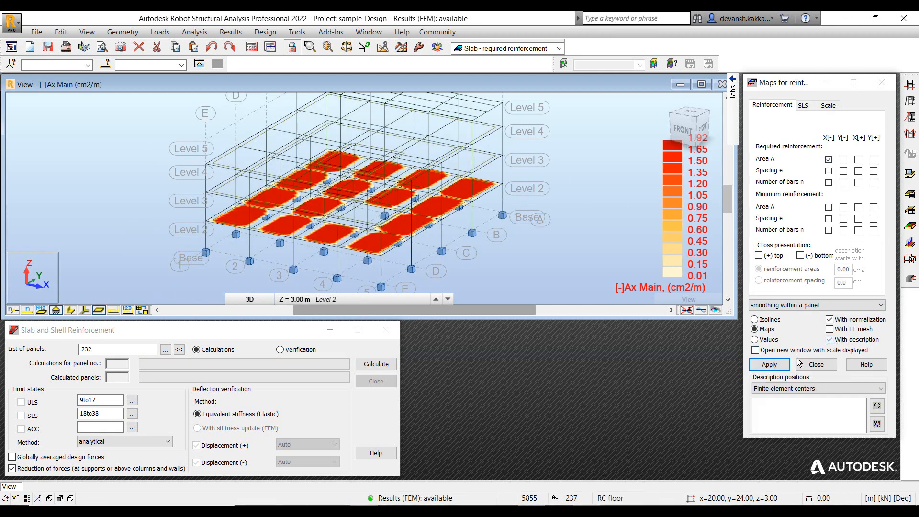
{"action": "left_click", "coordinate": [769, 365]}
{"action": "scroll", "coordinate": [458, 215], "scroll_direction": "up", "scroll_amount": 4}
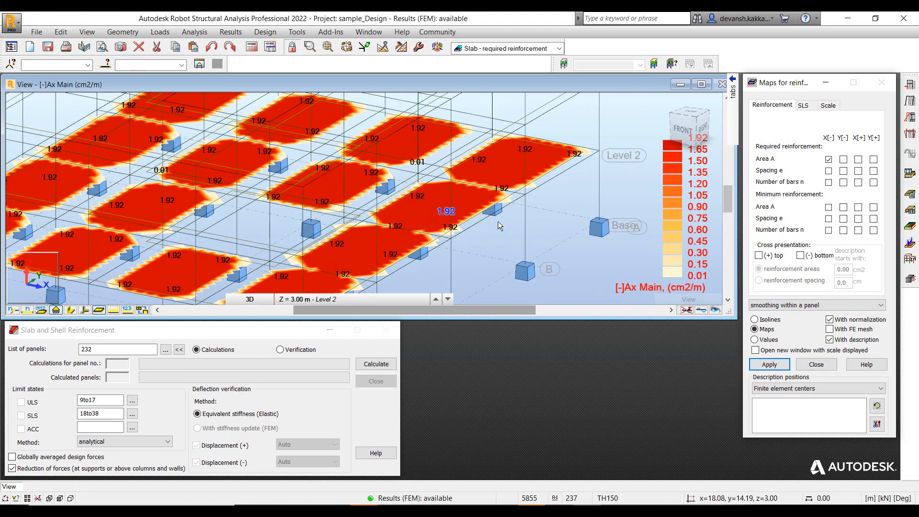
Step: Switch the map to the required reinforcement area for X[+] and examine its values across the slab
{"action": "left_click", "coordinate": [843, 161]}
{"action": "left_click", "coordinate": [858, 160]}
{"action": "left_click", "coordinate": [770, 365]}
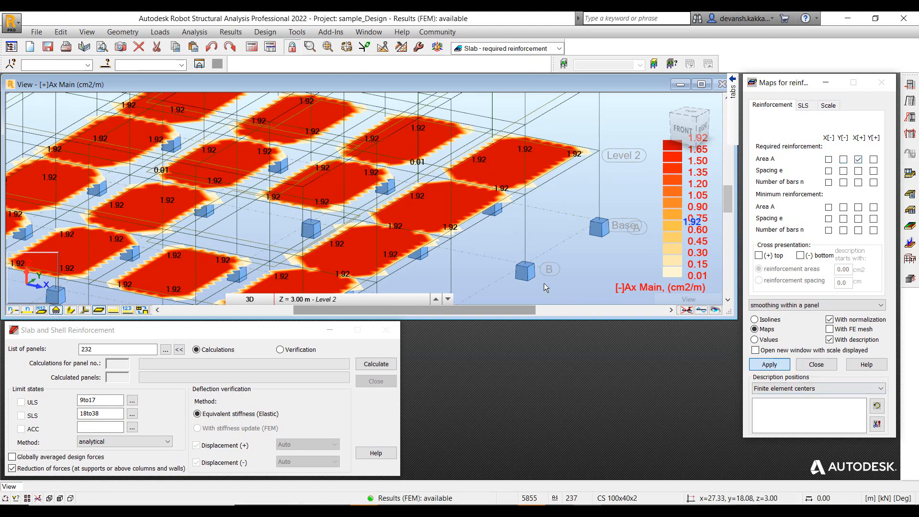
{"action": "scroll", "coordinate": [435, 242], "scroll_direction": "up", "scroll_amount": 3}
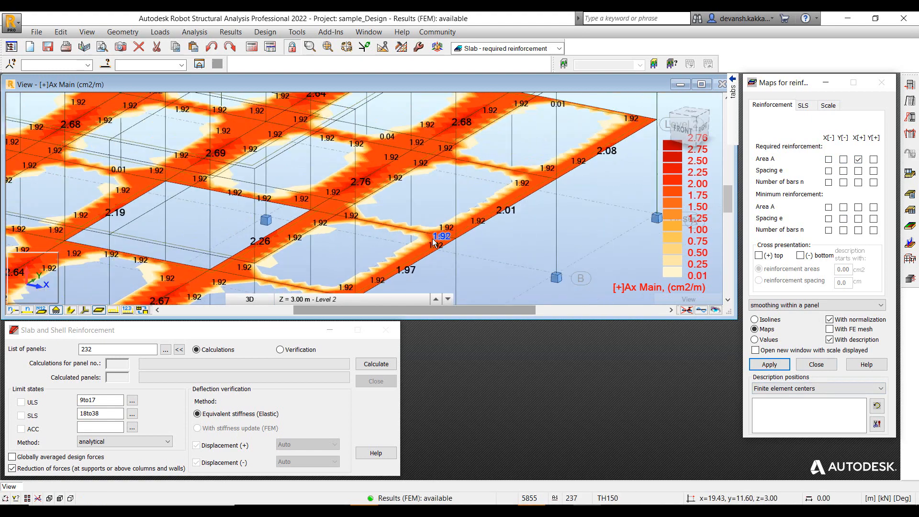
{"action": "scroll", "coordinate": [432, 239], "scroll_direction": "down", "scroll_amount": 3}
{"action": "scroll", "coordinate": [343, 237], "scroll_direction": "up", "scroll_amount": 3}
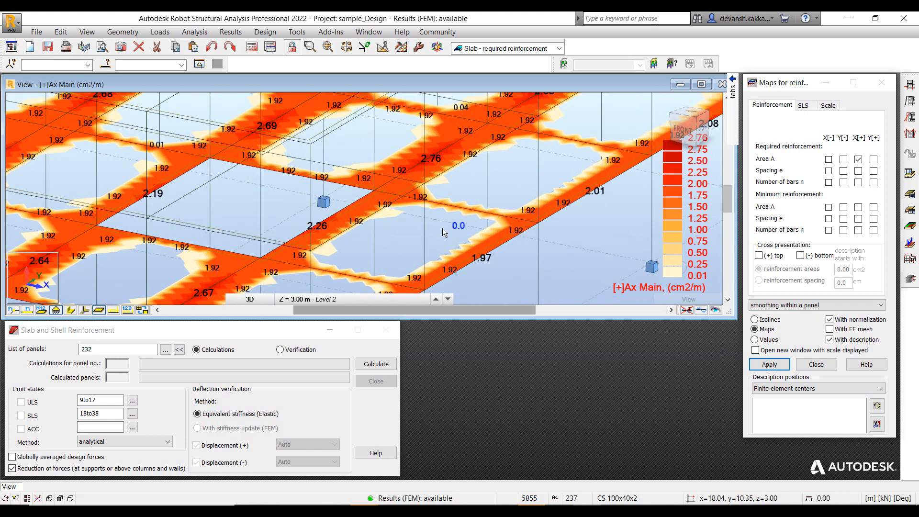
{"action": "scroll", "coordinate": [469, 226], "scroll_direction": "down", "scroll_amount": 3}
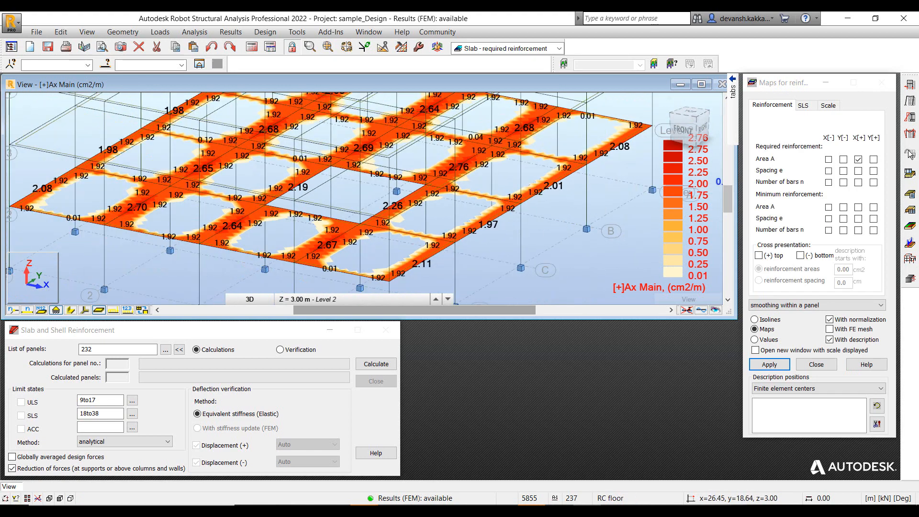
Step: Display the required reinforcement area maps for Y[-] and Y[+] in turn and examine their values
{"action": "left_click", "coordinate": [844, 159]}
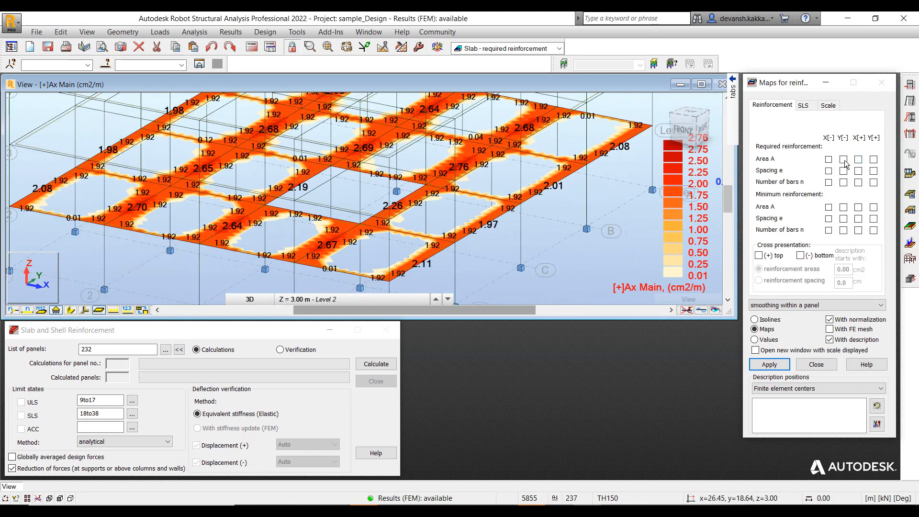
{"action": "left_click", "coordinate": [770, 367]}
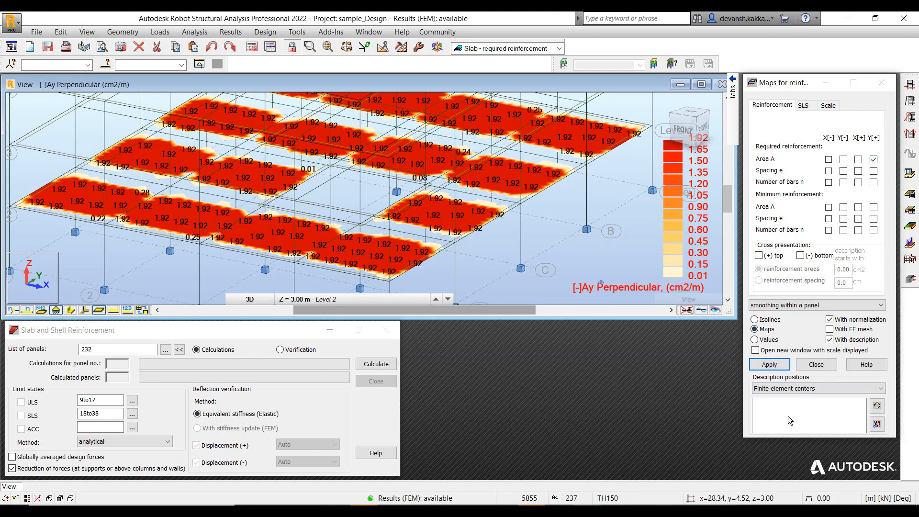
{"action": "left_click", "coordinate": [770, 364]}
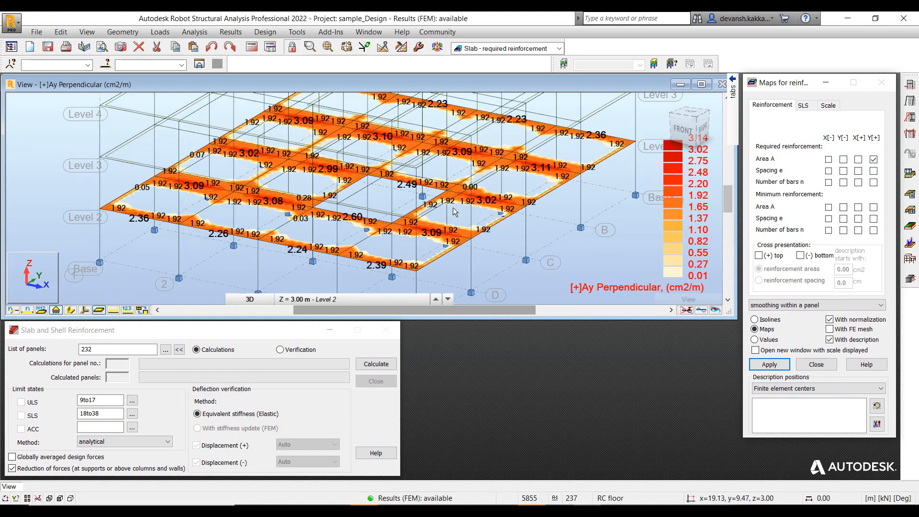
{"action": "scroll", "coordinate": [421, 192], "scroll_direction": "up", "scroll_amount": 10}
{"action": "scroll", "coordinate": [572, 239], "scroll_direction": "down", "scroll_amount": 4}
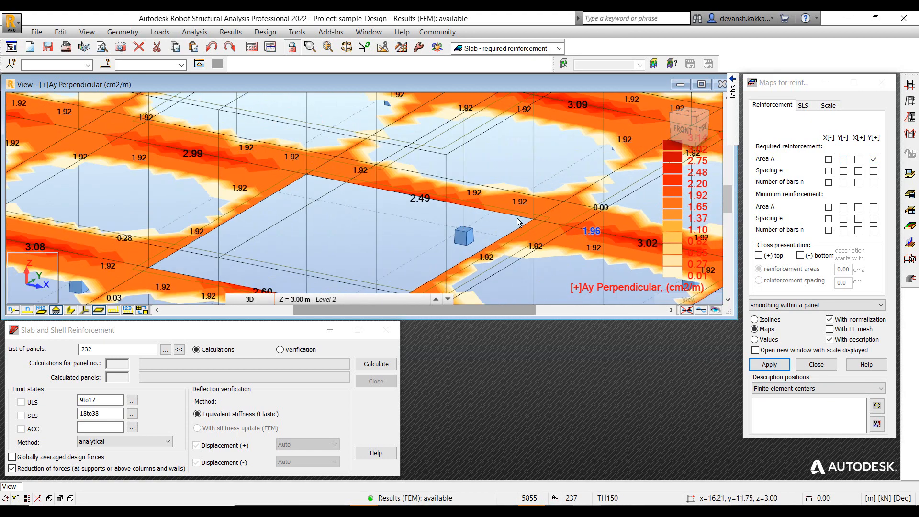
{"action": "scroll", "coordinate": [518, 222], "scroll_direction": "down", "scroll_amount": 4}
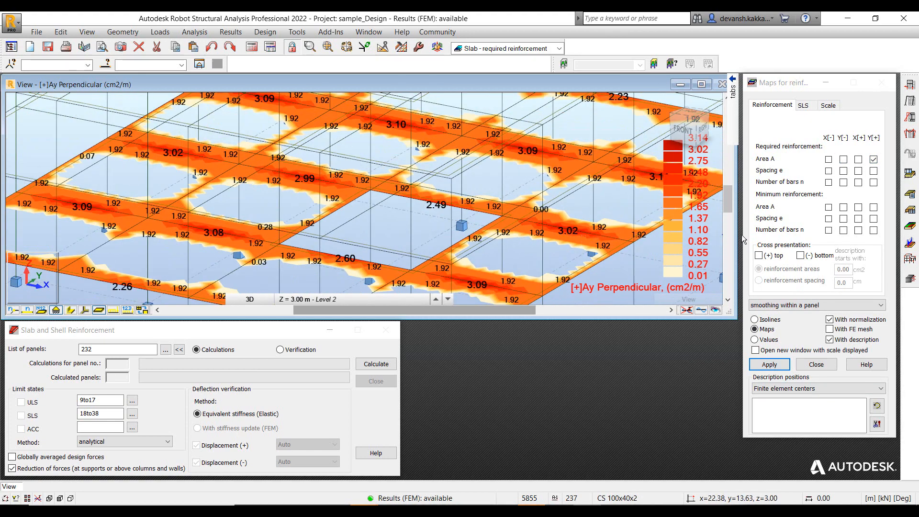
Step: Overlay the top cross presentation of reinforcement areas on the Y[+] map, and remove it again
{"action": "left_click", "coordinate": [759, 255]}
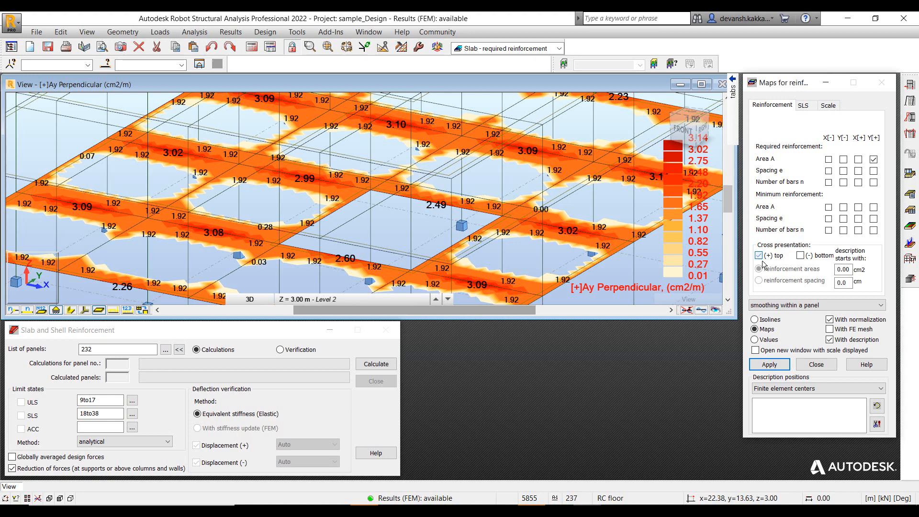
{"action": "left_click", "coordinate": [770, 366]}
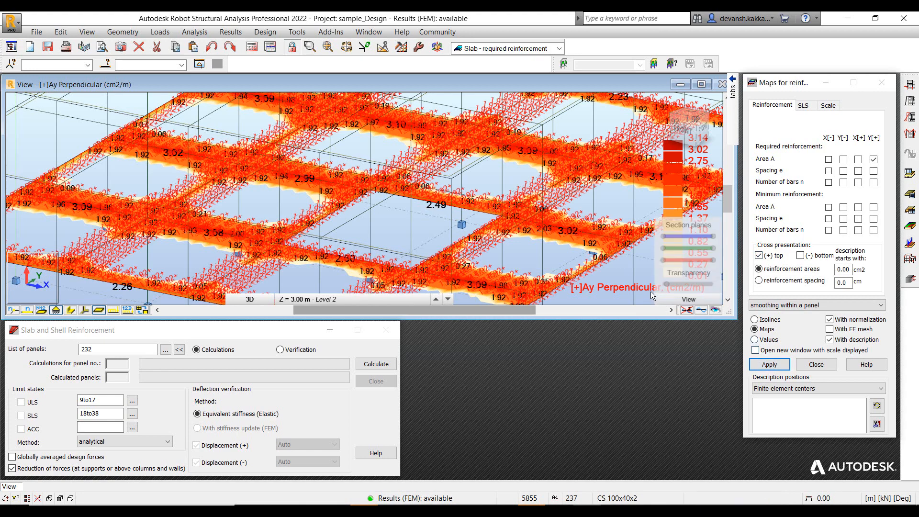
{"action": "left_click", "coordinate": [760, 256]}
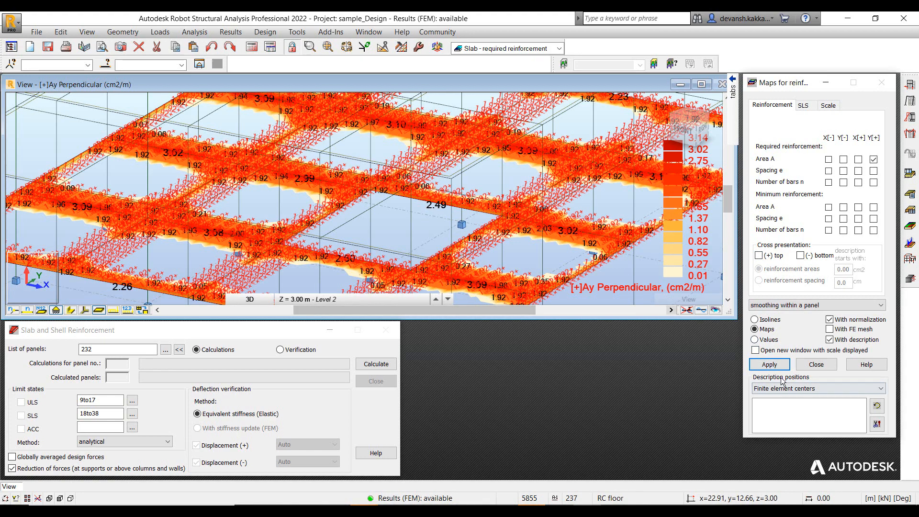
{"action": "left_click", "coordinate": [769, 364]}
{"action": "scroll", "coordinate": [426, 206], "scroll_direction": "down", "scroll_amount": 3}
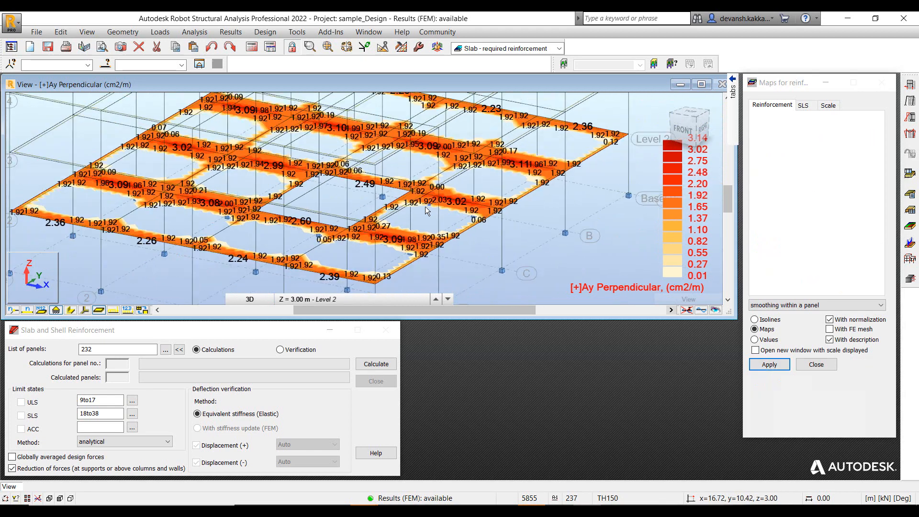
{"action": "scroll", "coordinate": [425, 206], "scroll_direction": "down", "scroll_amount": 3}
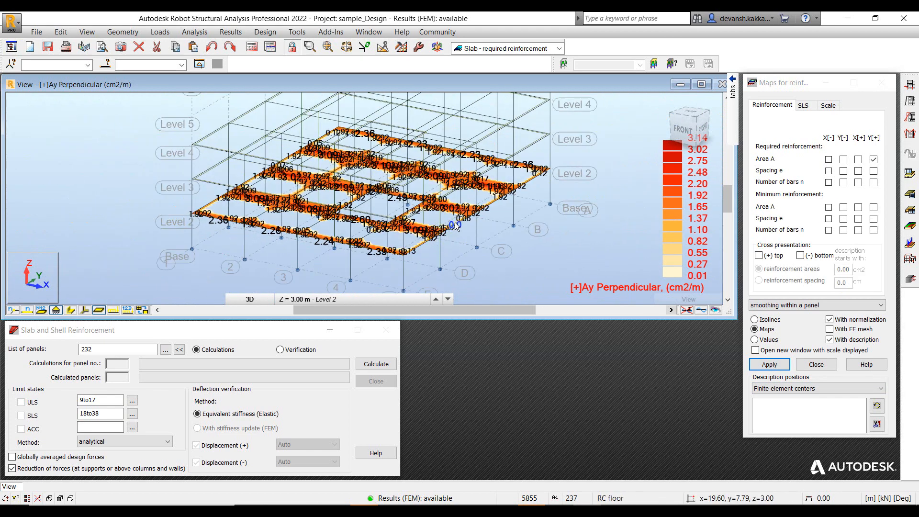
{"action": "scroll", "coordinate": [457, 227], "scroll_direction": "up", "scroll_amount": 1}
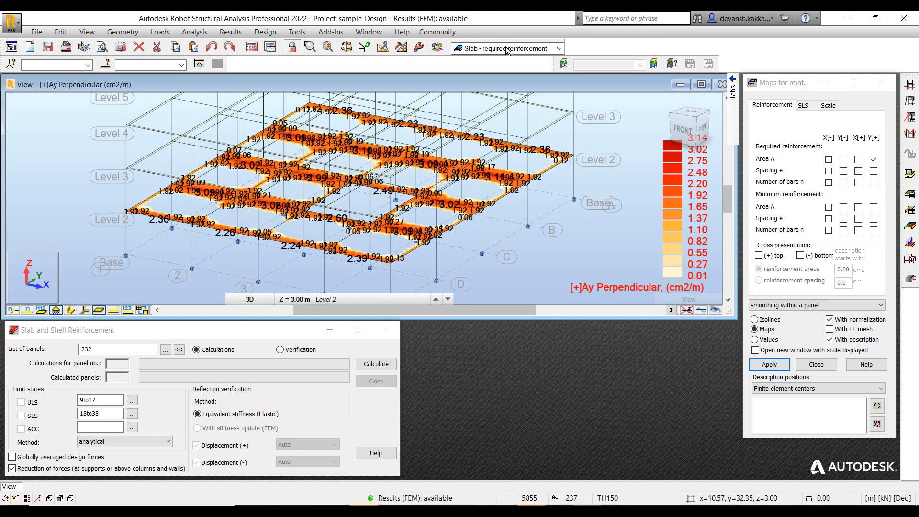
Step: Clear the Y[+] required reinforcement area map from the model view
{"action": "left_click", "coordinate": [558, 48]}
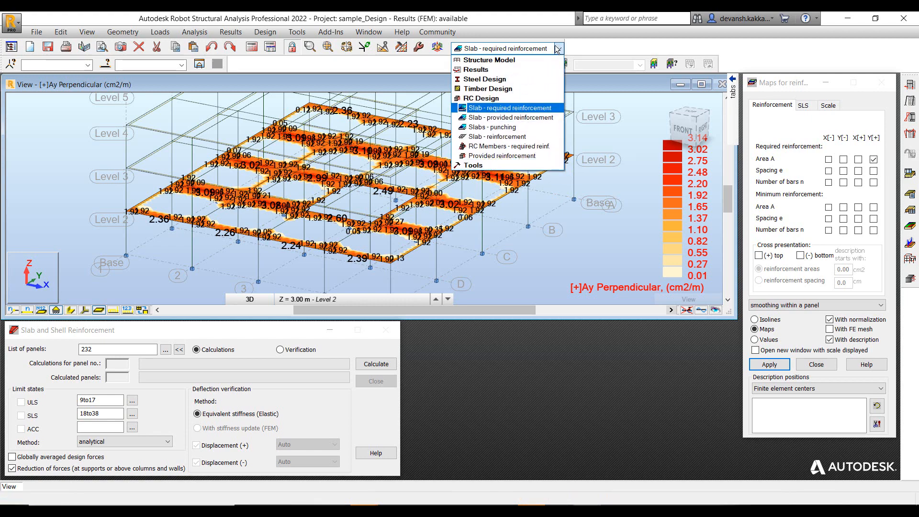
{"action": "left_click", "coordinate": [559, 268]}
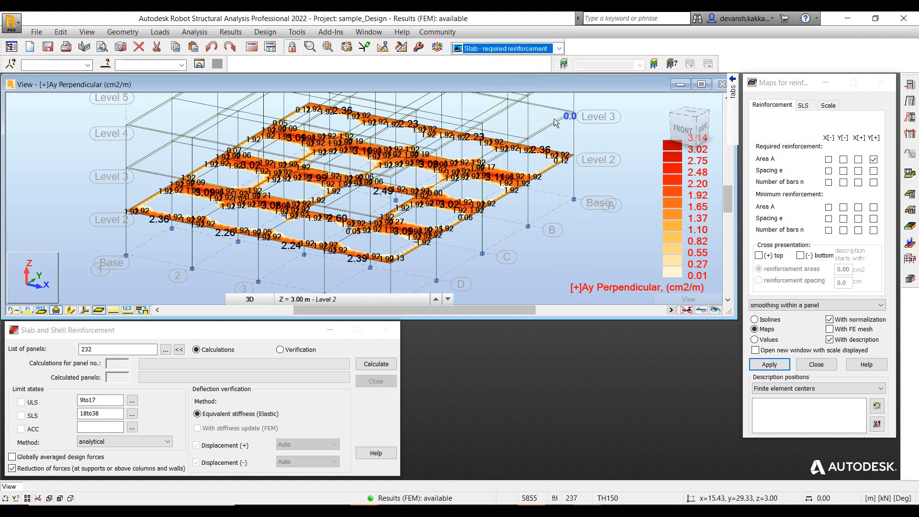
{"action": "scroll", "coordinate": [564, 182], "scroll_direction": "up", "scroll_amount": 4}
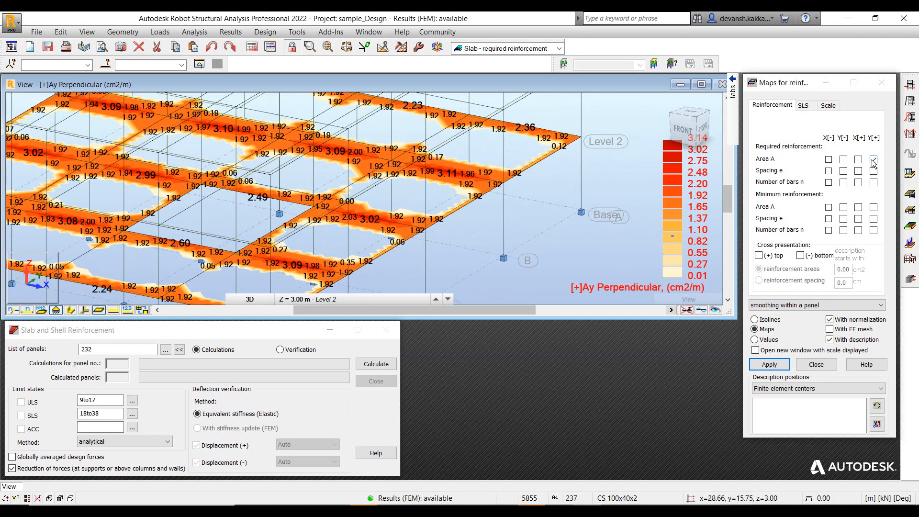
{"action": "left_click", "coordinate": [874, 160]}
{"action": "left_click", "coordinate": [769, 365]}
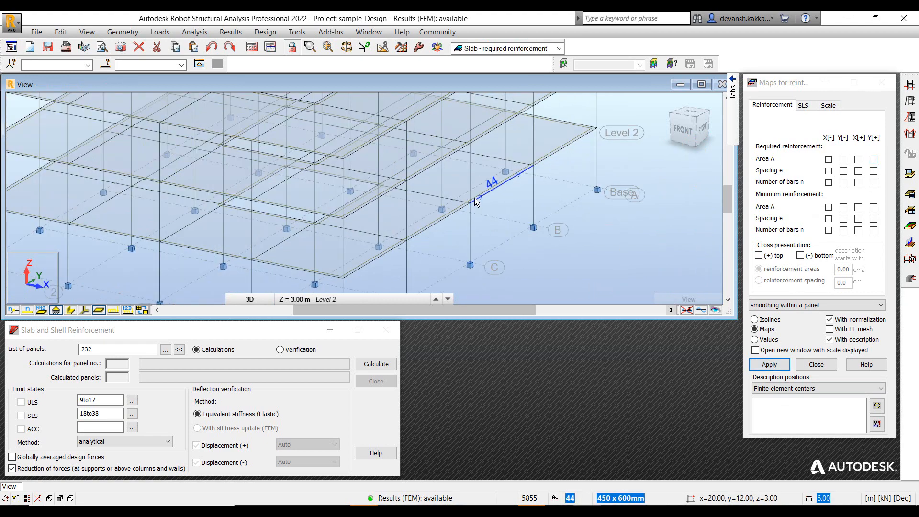
Step: Select the Level 2 floor slab and bring it into the provided reinforcement design of RC elements
{"action": "left_click", "coordinate": [505, 179]}
{"action": "scroll", "coordinate": [544, 216], "scroll_direction": "down", "scroll_amount": 3}
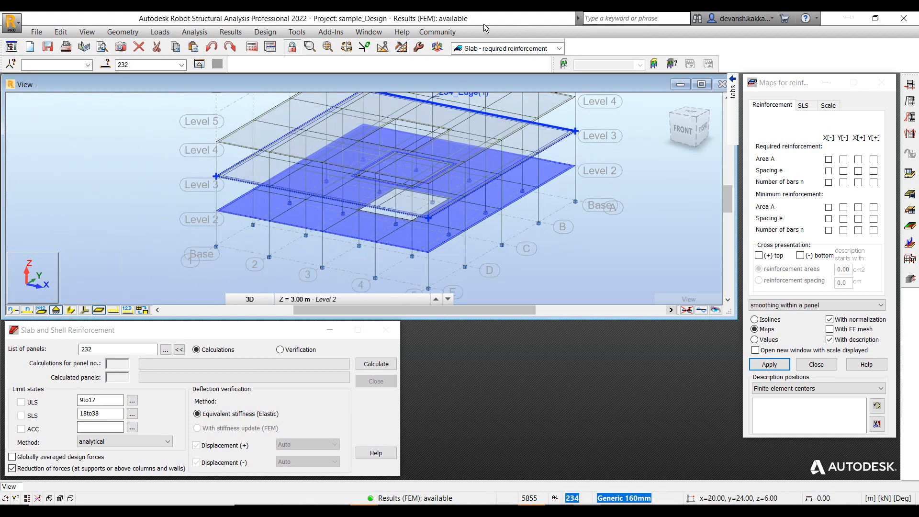
{"action": "left_click", "coordinate": [297, 31]}
{"action": "mouse_move", "coordinate": [272, 32]}
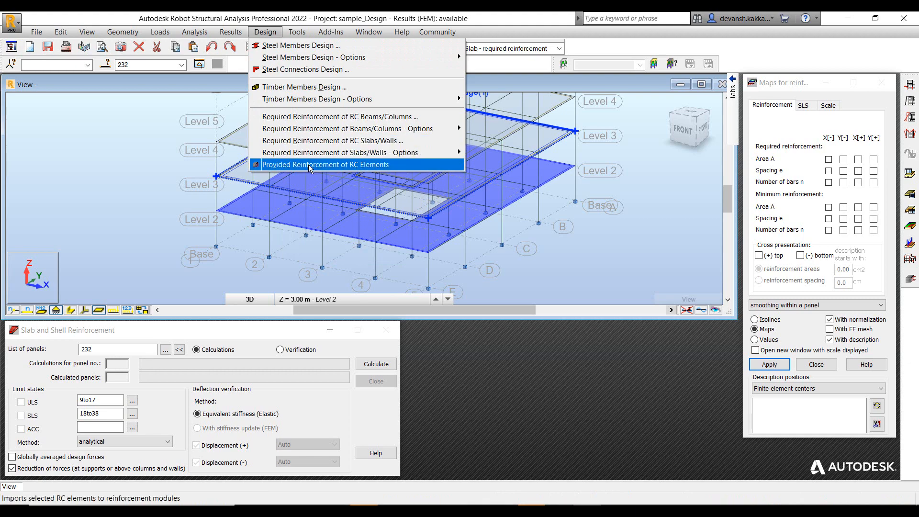
{"action": "left_click", "coordinate": [310, 165]}
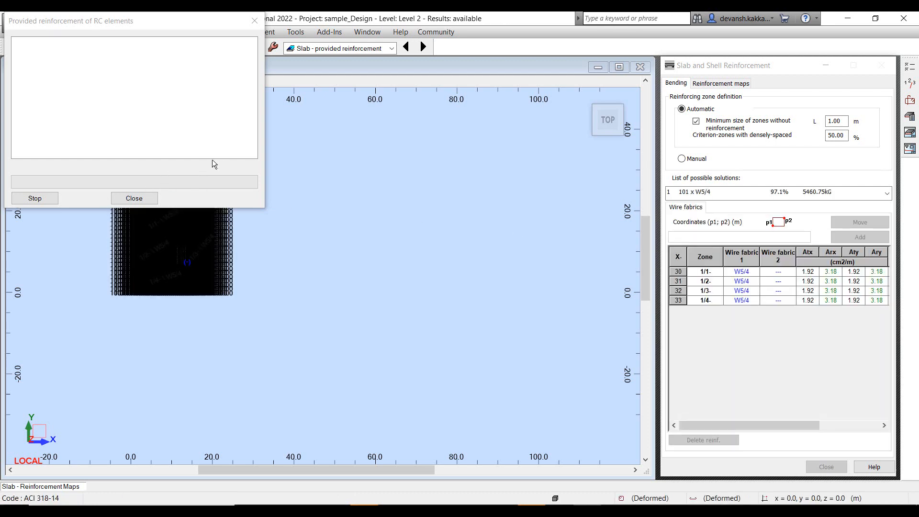
{"action": "scroll", "coordinate": [158, 228], "scroll_direction": "up", "scroll_amount": 2}
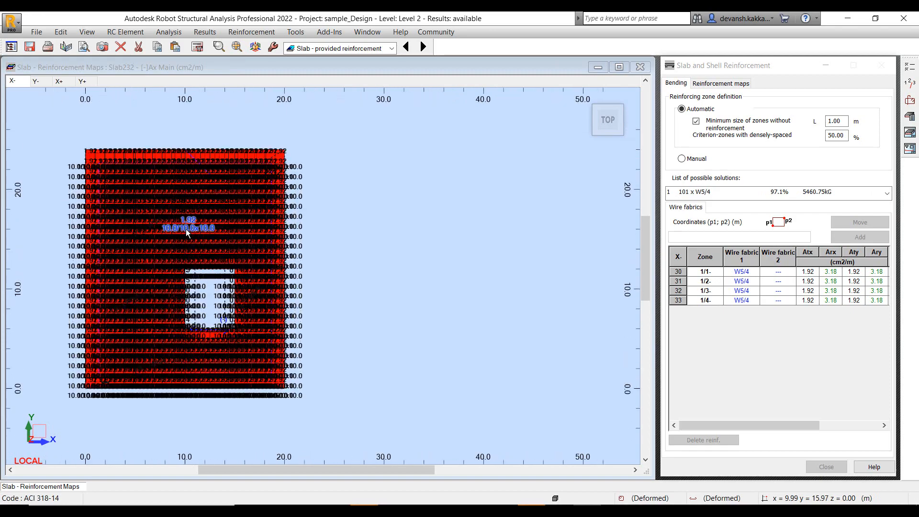
{"action": "scroll", "coordinate": [209, 270], "scroll_direction": "up", "scroll_amount": 4}
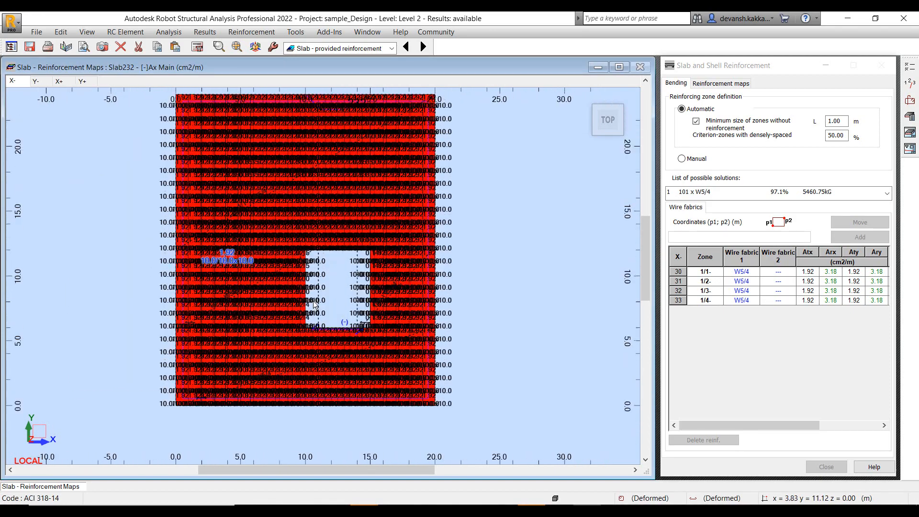
Step: Examine the slab's reinforcement map and highlight bending reinforcement zone 1/1- on it
{"action": "scroll", "coordinate": [234, 272], "scroll_direction": "down", "scroll_amount": 3}
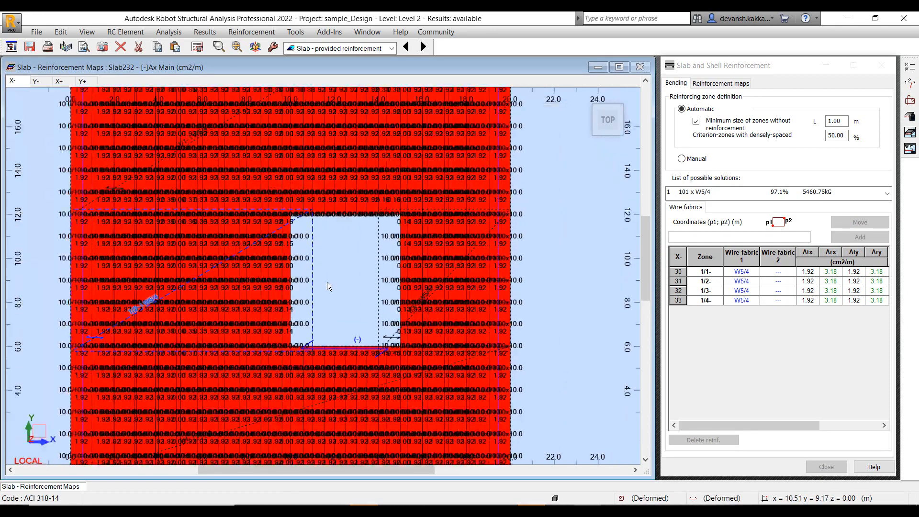
{"action": "left_click", "coordinate": [738, 85]}
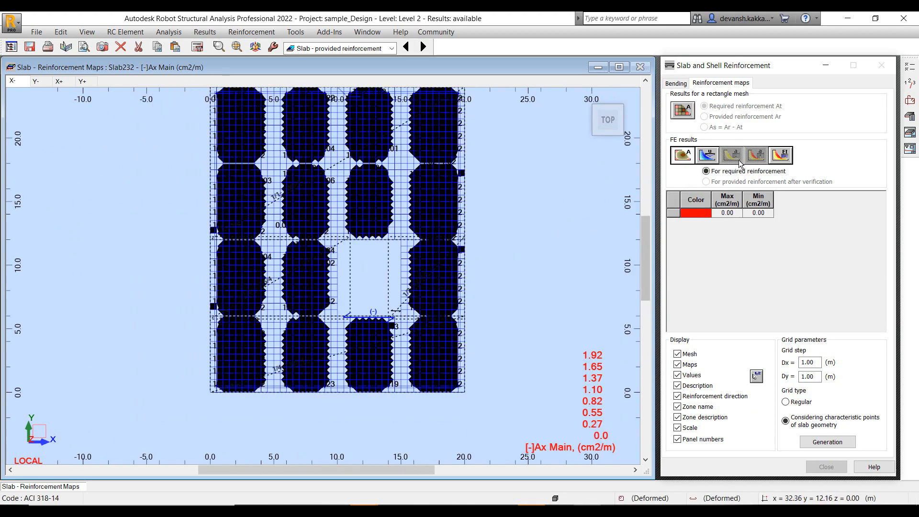
{"action": "left_click", "coordinate": [676, 84]}
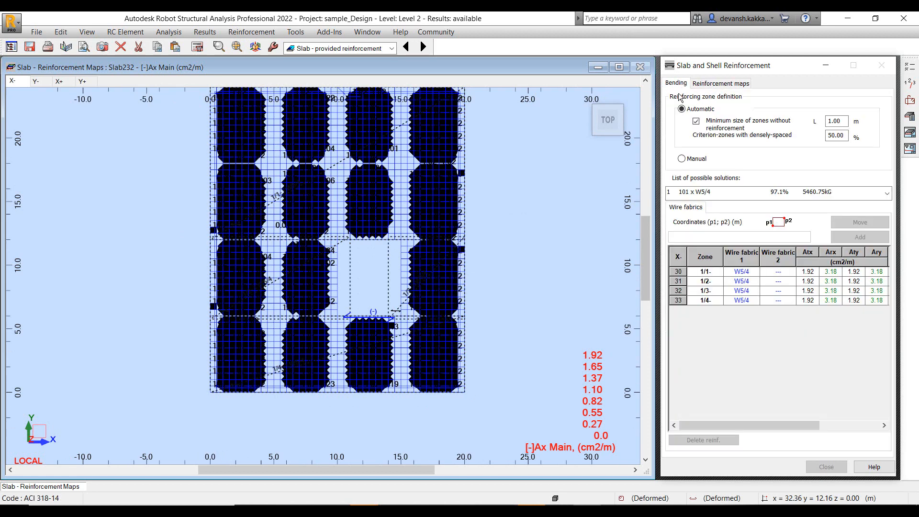
{"action": "left_click", "coordinate": [682, 273]}
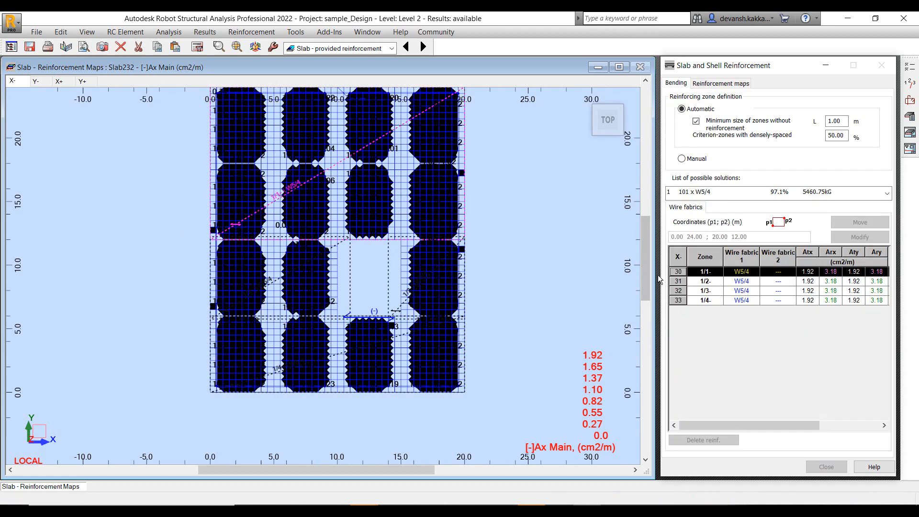
Step: Try the 37 x W5/4 + 84 x W5/6 wire fabric solution for the slab and replace it with the 152 x W5/6 solution
{"action": "left_click", "coordinate": [875, 193]}
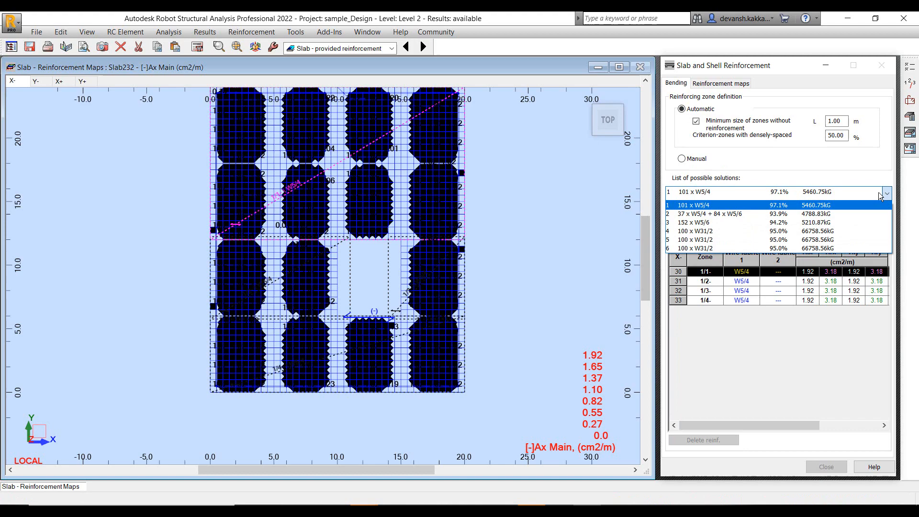
{"action": "left_click", "coordinate": [840, 213]}
{"action": "left_click", "coordinate": [852, 194]}
{"action": "left_click", "coordinate": [832, 223]}
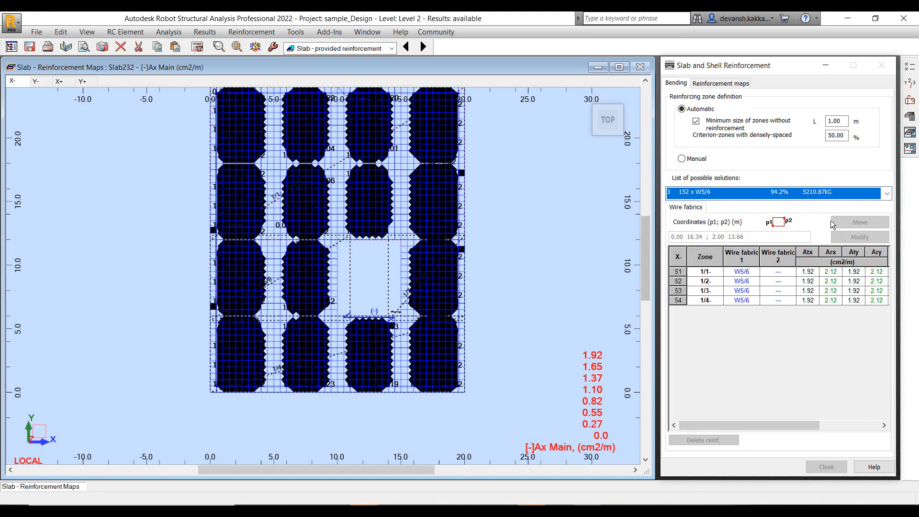
{"action": "left_click", "coordinate": [569, 240]}
{"action": "scroll", "coordinate": [567, 281], "scroll_direction": "down", "scroll_amount": 1}
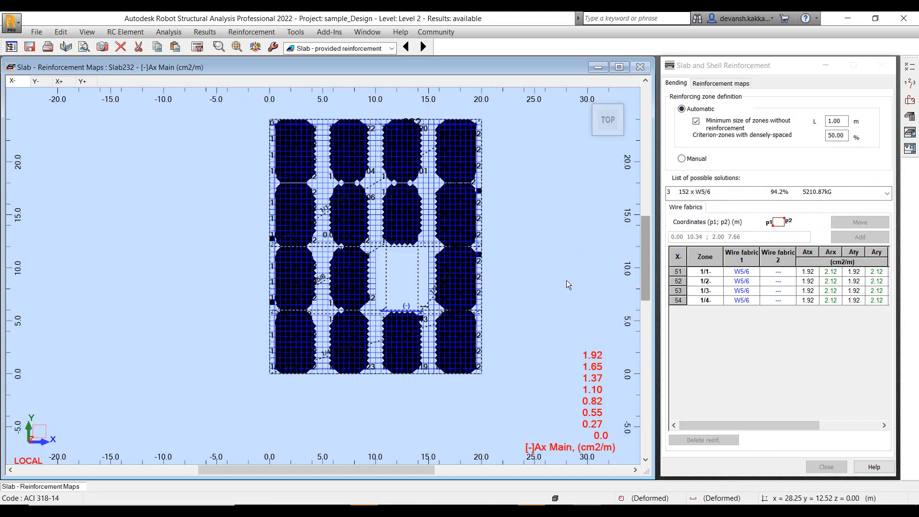
{"action": "scroll", "coordinate": [566, 285], "scroll_direction": "down", "scroll_amount": 1}
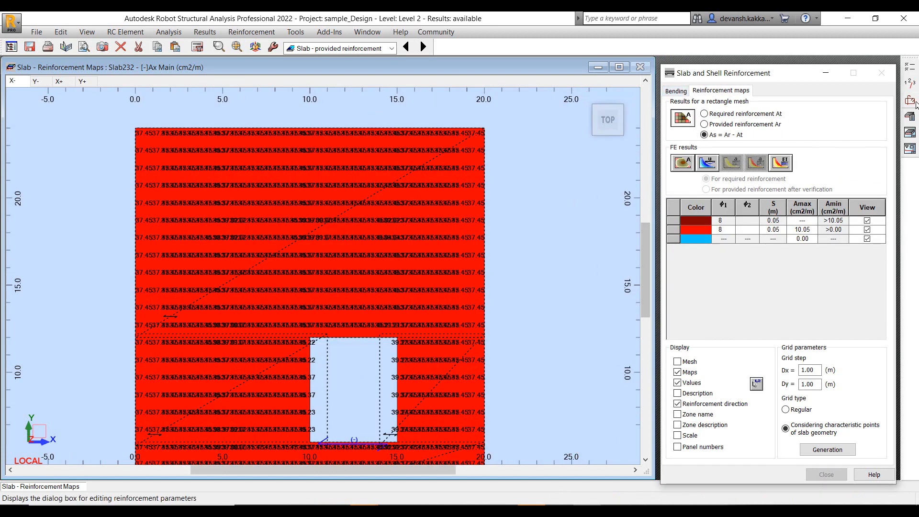
Step: Generate the final drawings of the Level 2 slab and view the slab formwork sheet
{"action": "left_click", "coordinate": [912, 134]}
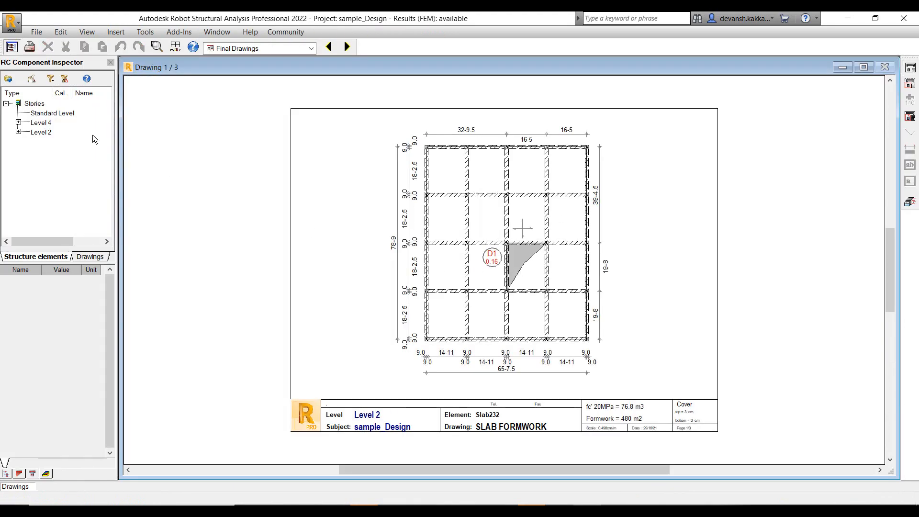
{"action": "scroll", "coordinate": [384, 315], "scroll_direction": "up", "scroll_amount": 1}
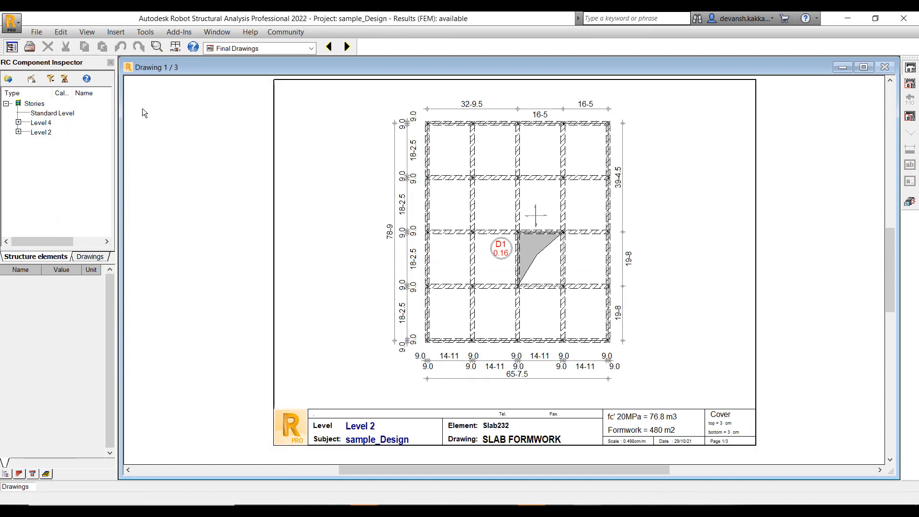
Step: Return from the final drawings to the provided reinforcement layout and reopen the Level 2 slab's (Slab232) reinforcement maps
{"action": "left_click", "coordinate": [311, 49]}
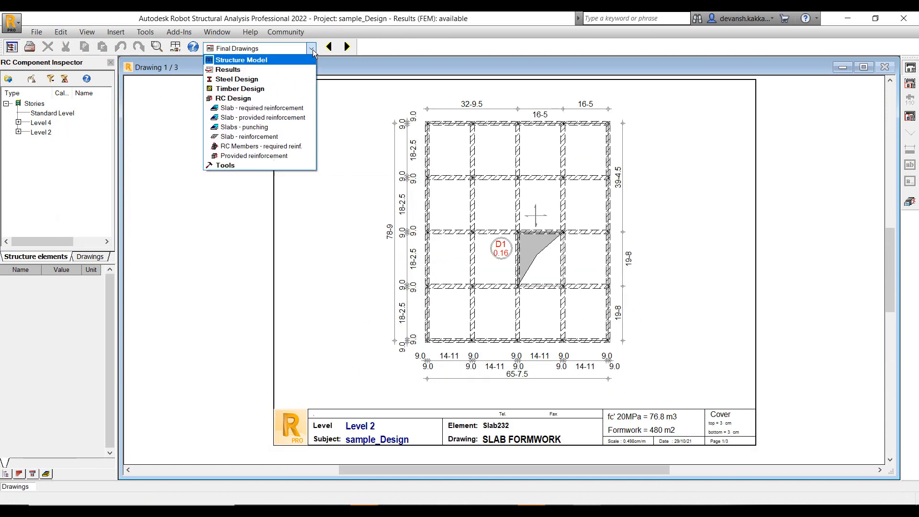
{"action": "left_click", "coordinate": [283, 146]}
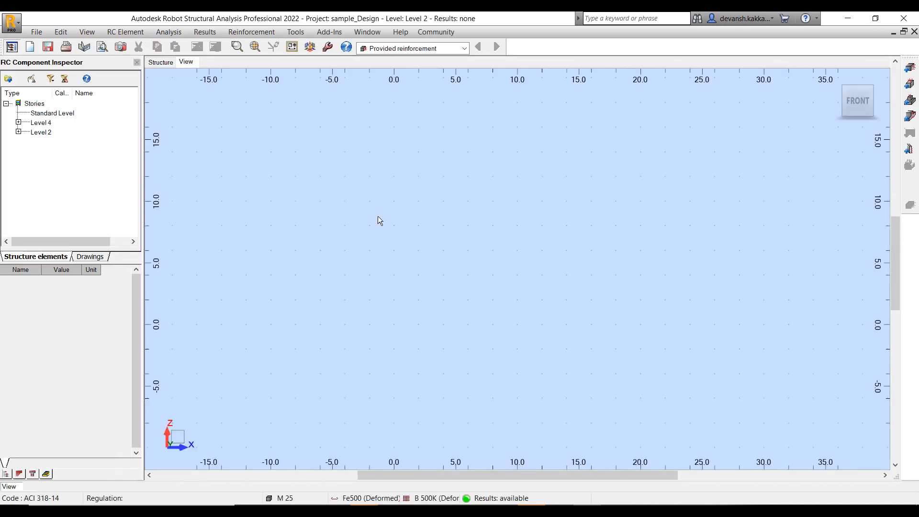
{"action": "left_click", "coordinate": [20, 124]}
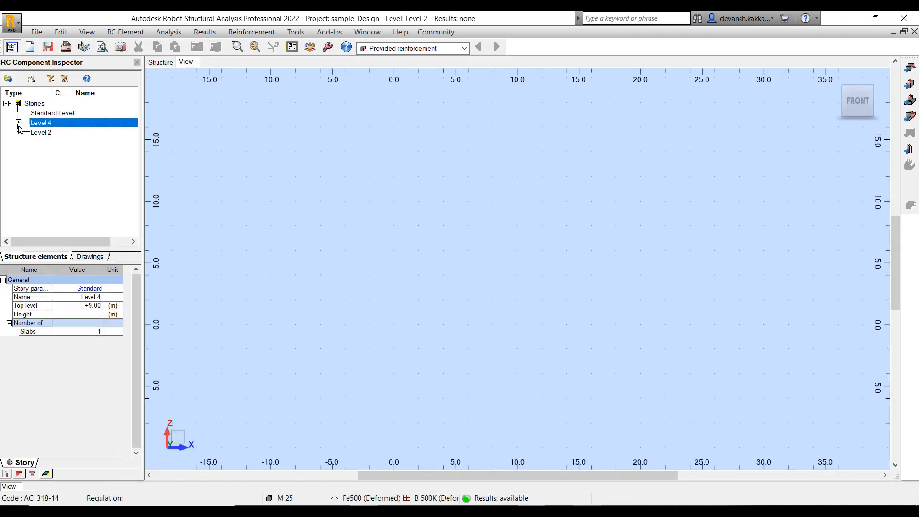
{"action": "left_click", "coordinate": [18, 132]}
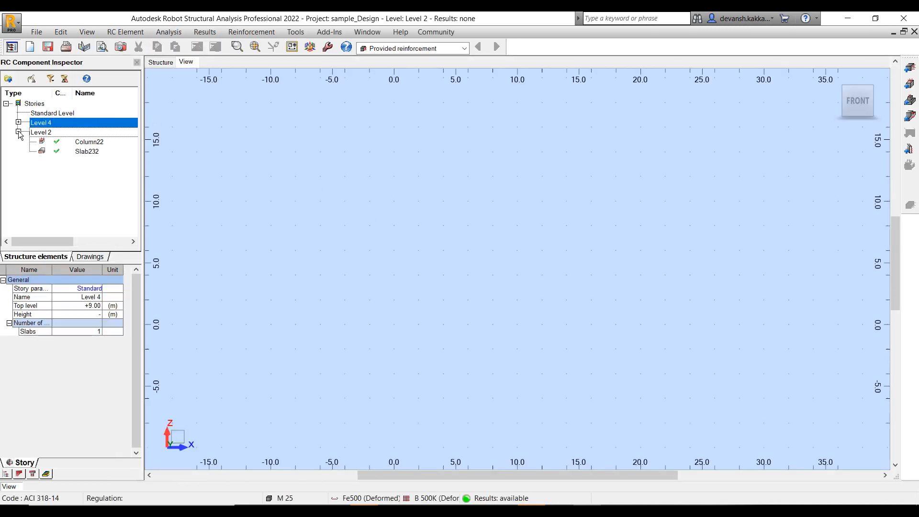
{"action": "double_click", "coordinate": [83, 152]}
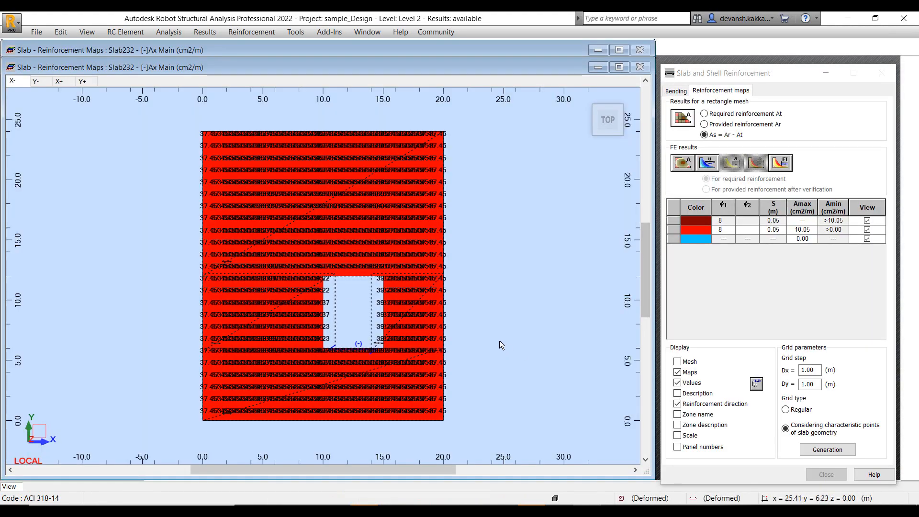
{"action": "scroll", "coordinate": [499, 340], "scroll_direction": "up", "scroll_amount": 3}
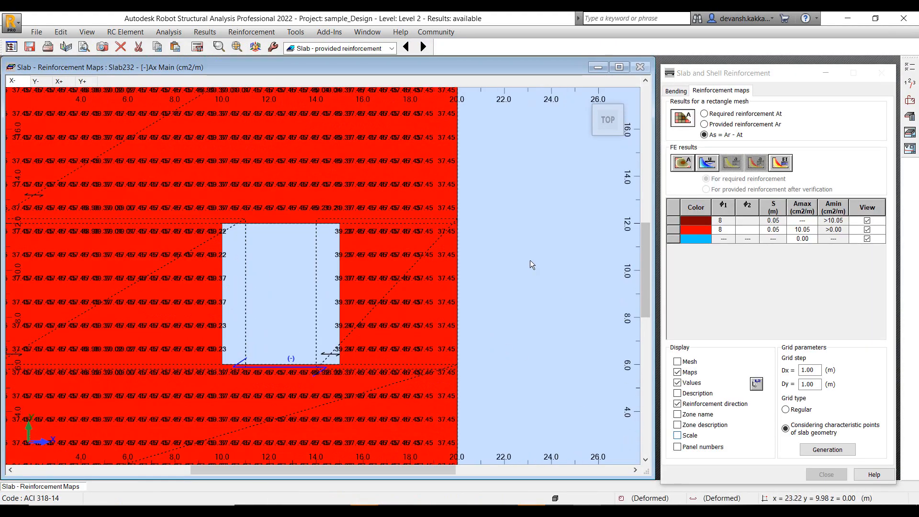
{"action": "middle_click_drag", "start_coordinate": [533, 263], "coordinate": [580, 307]}
{"action": "scroll", "coordinate": [595, 295], "scroll_direction": "down", "scroll_amount": 2}
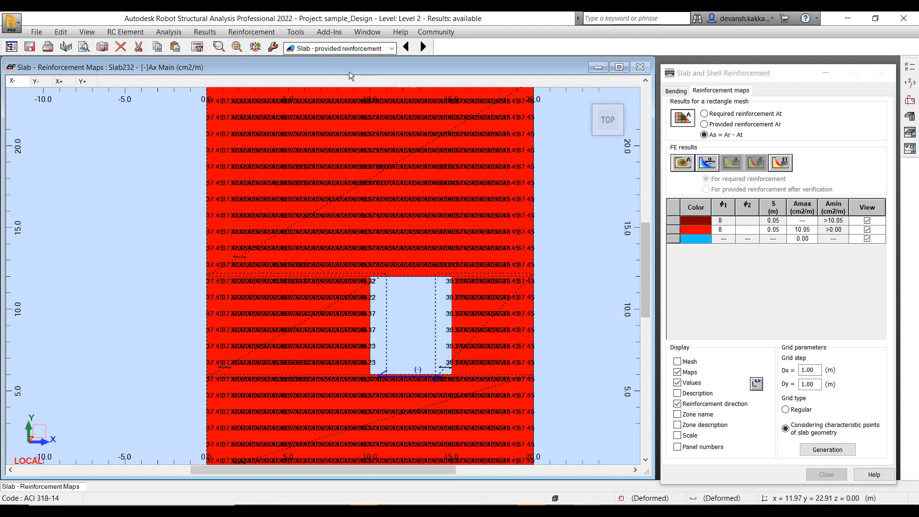
Step: Generate the slab's calculation note with all sections and a detailed material quantity survey, review it through the top reinforcement table, and close it
{"action": "left_click", "coordinate": [910, 117]}
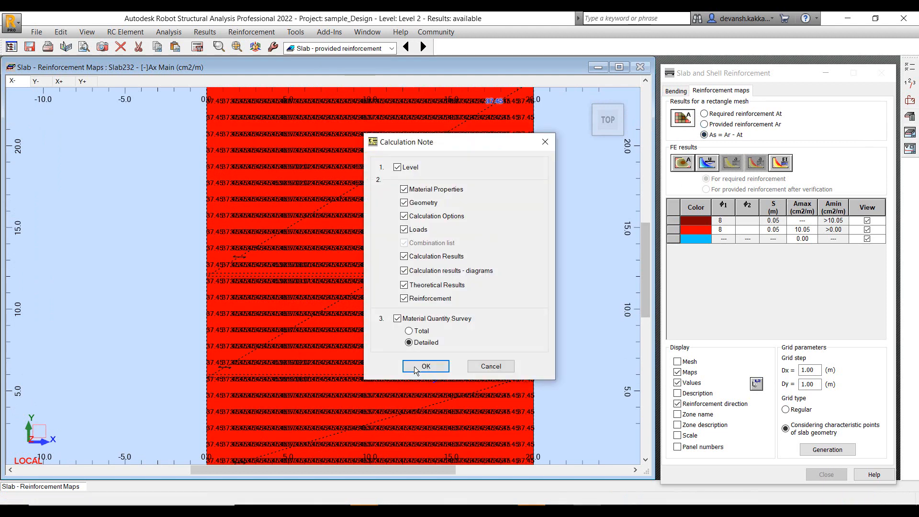
{"action": "left_click", "coordinate": [416, 368]}
{"action": "scroll", "coordinate": [343, 238], "scroll_direction": "down", "scroll_amount": 9}
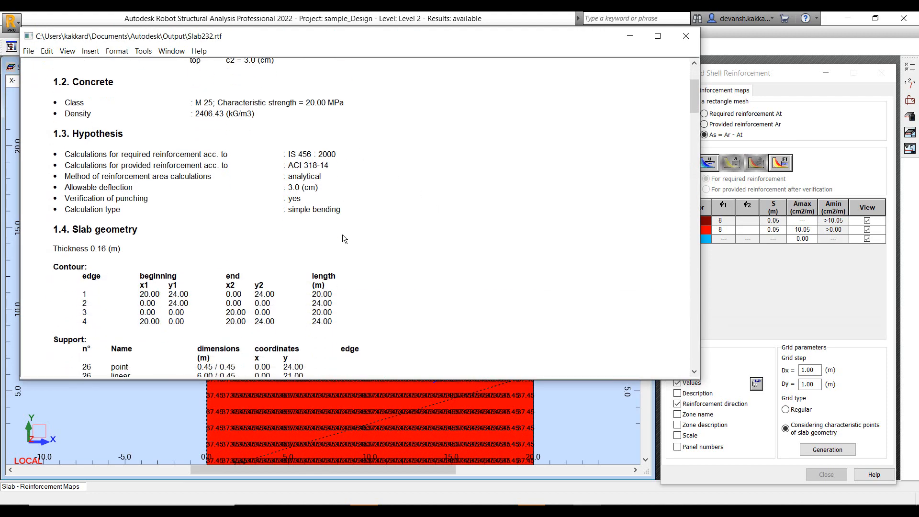
{"action": "scroll", "coordinate": [343, 238], "scroll_direction": "down", "scroll_amount": 14}
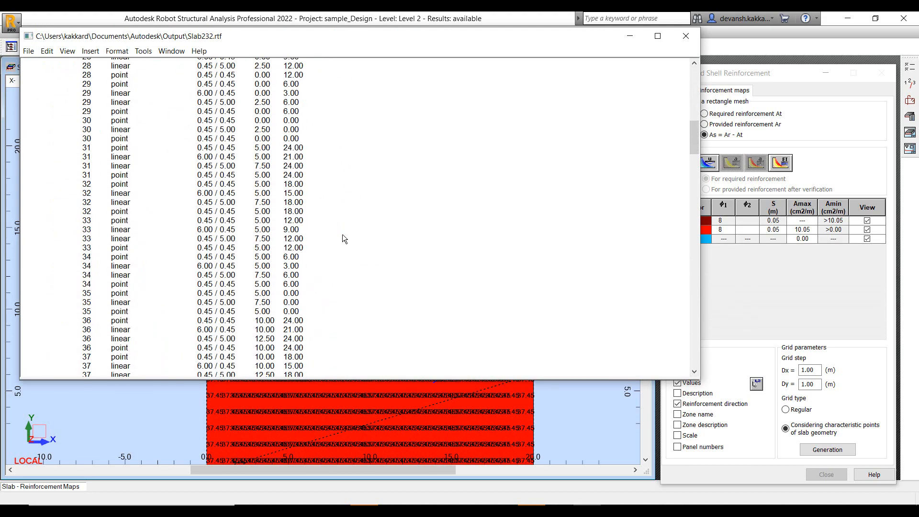
{"action": "scroll", "coordinate": [343, 238], "scroll_direction": "down", "scroll_amount": 10}
{"action": "left_click_drag", "start_coordinate": [695, 169], "coordinate": [699, 335]}
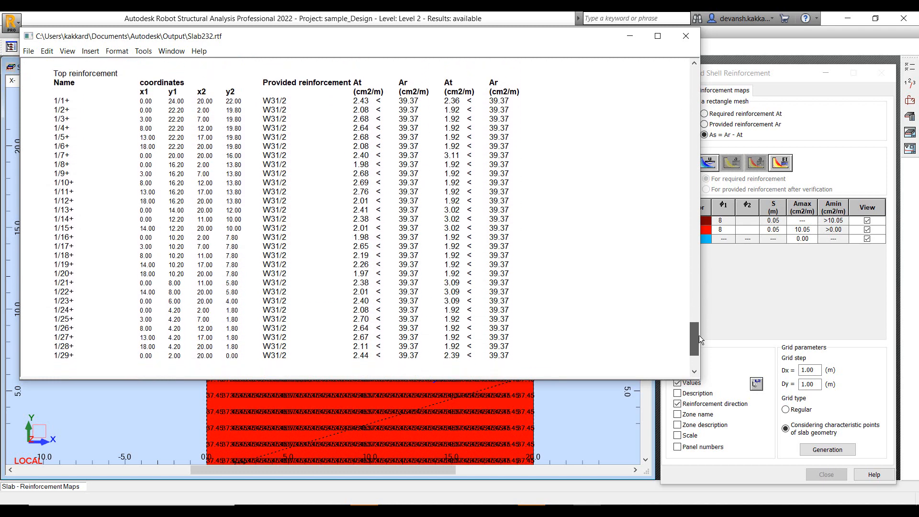
{"action": "left_click", "coordinate": [685, 36]}
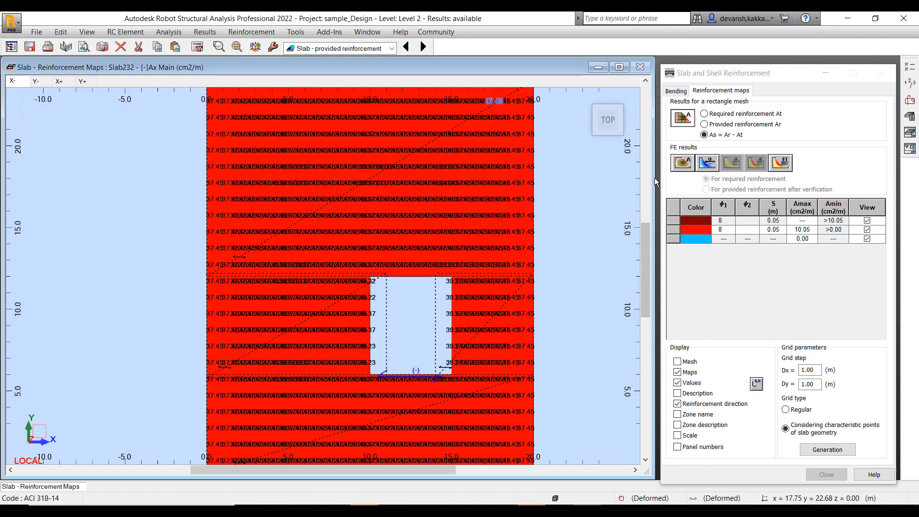